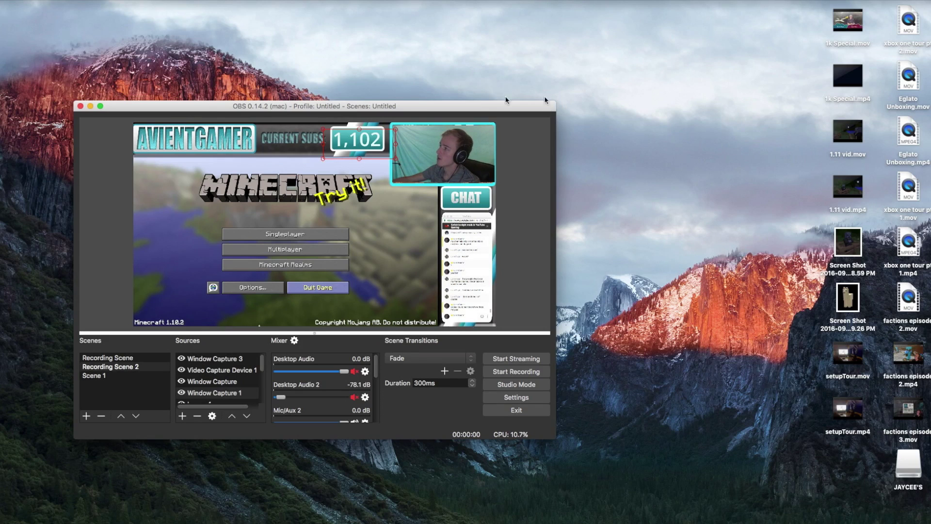
Step: Enter and leave full screen, then enlarge the OBS window and shift it down-left
{"action": "left_click", "coordinate": [99, 106]}
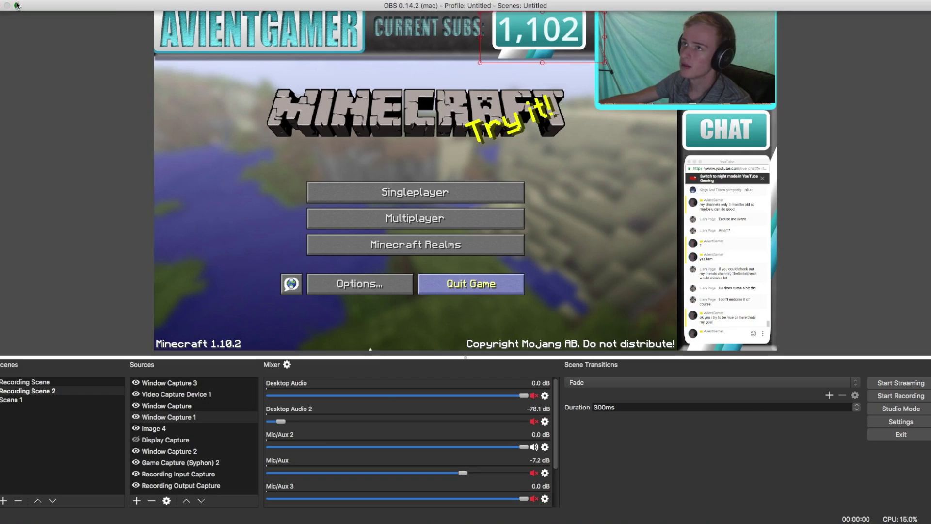
{"action": "left_click", "coordinate": [17, 6]}
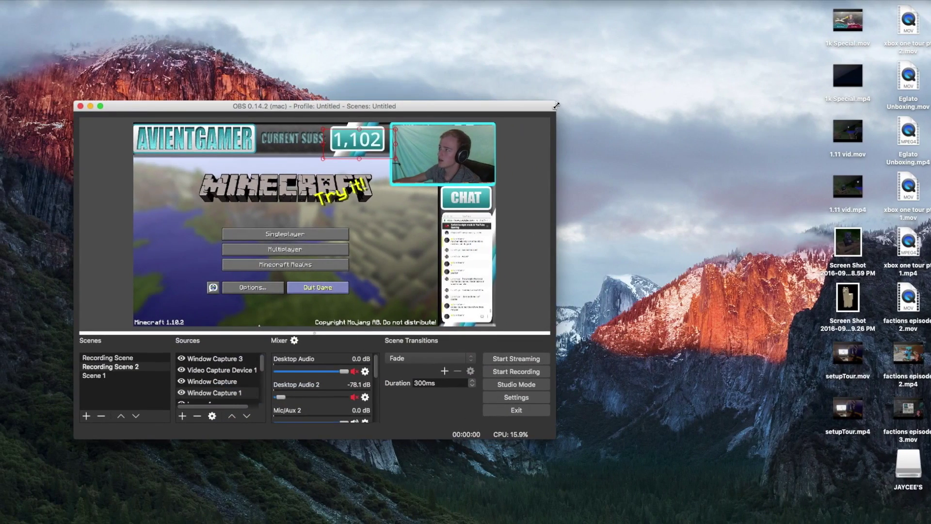
{"action": "left_click_drag", "start_coordinate": [556, 105], "coordinate": [677, 51]}
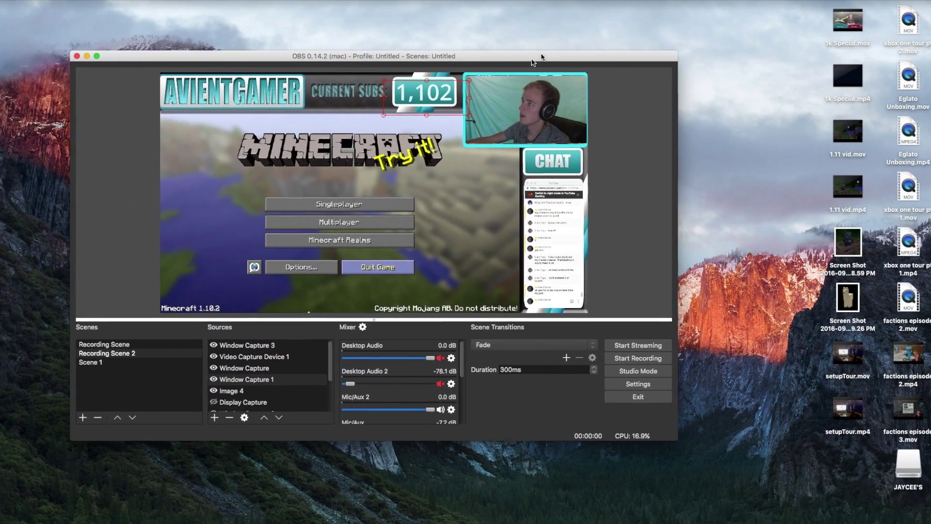
{"action": "left_click_drag", "start_coordinate": [541, 57], "coordinate": [499, 91]}
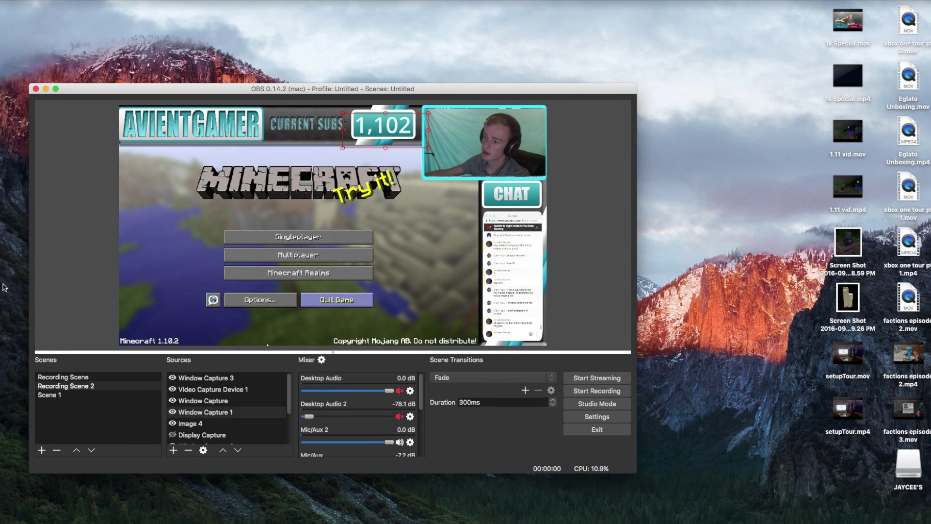
{"action": "left_click", "coordinate": [109, 390]}
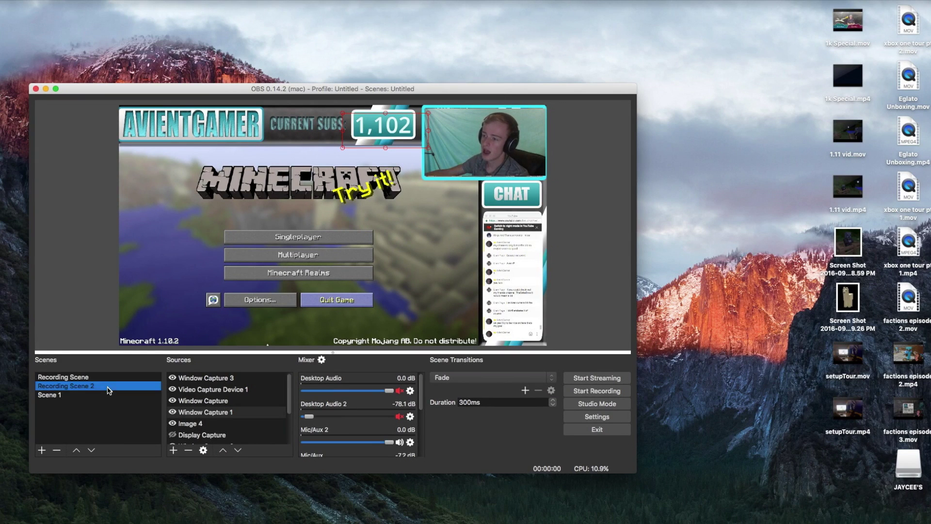
{"action": "left_click", "coordinate": [83, 377]}
{"action": "left_click", "coordinate": [81, 386]}
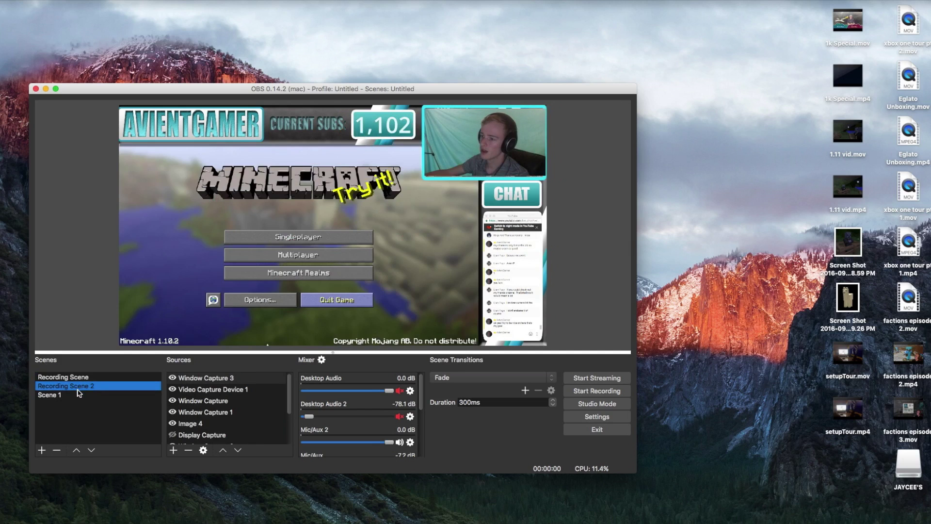
{"action": "left_click", "coordinate": [77, 377]}
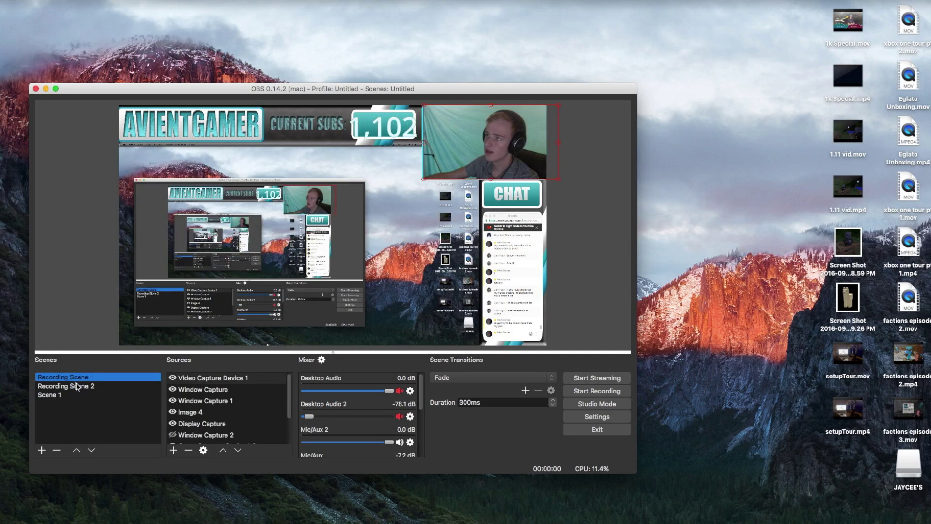
{"action": "left_click", "coordinate": [77, 387]}
{"action": "left_click", "coordinate": [63, 395]}
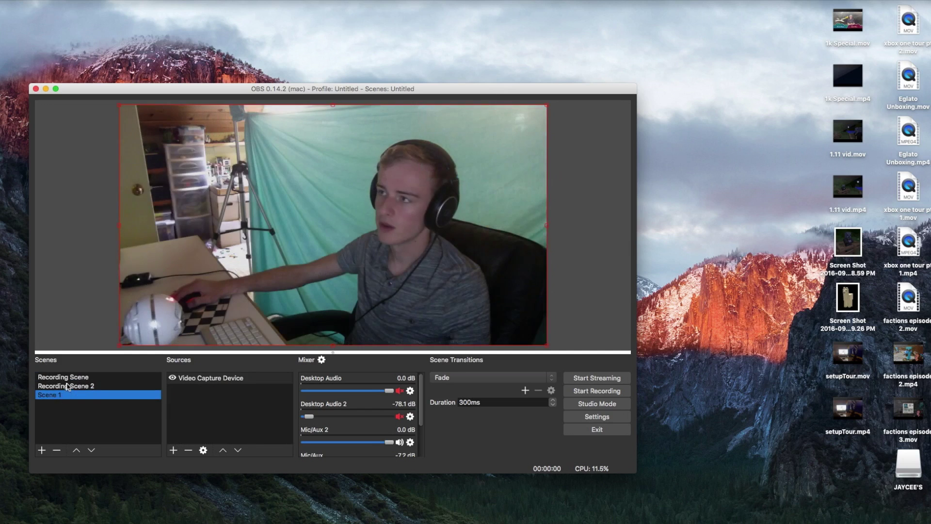
{"action": "left_click", "coordinate": [66, 386]}
{"action": "left_click", "coordinate": [61, 395]}
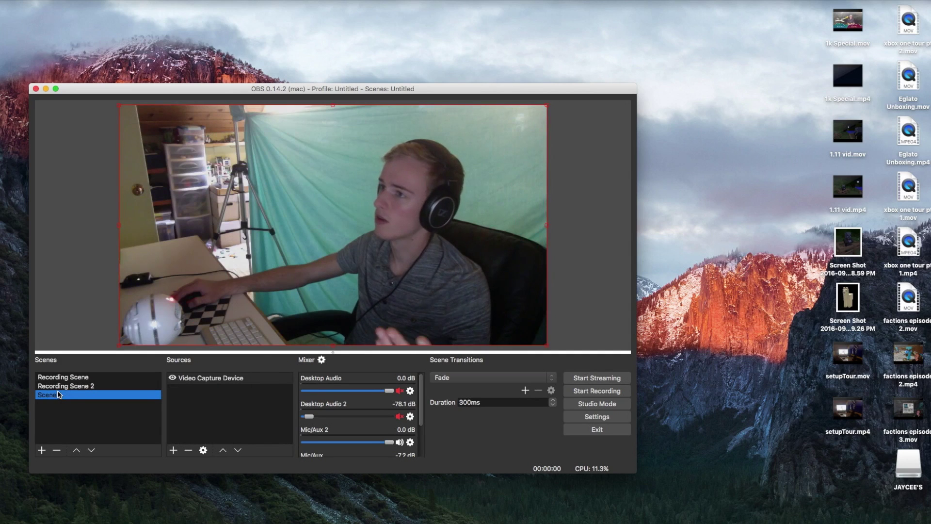
{"action": "left_click", "coordinate": [59, 386]}
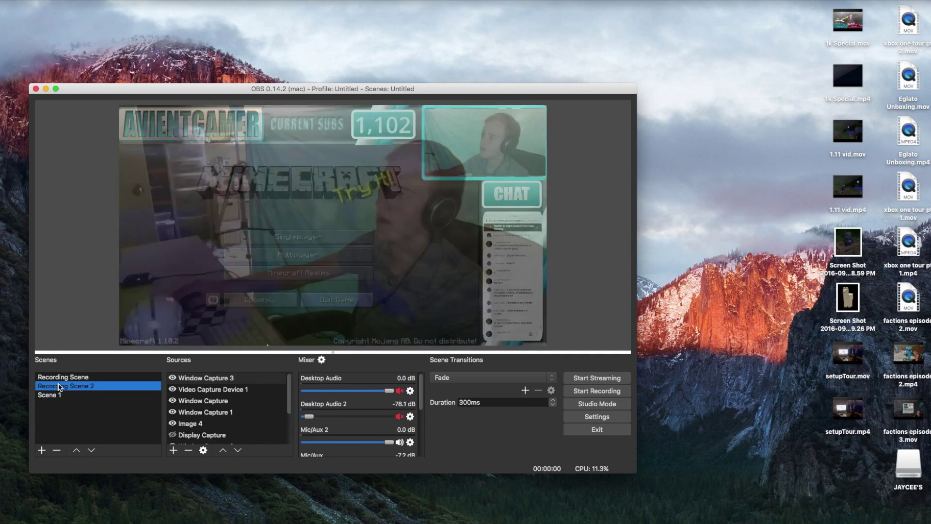
{"action": "left_click", "coordinate": [44, 396]}
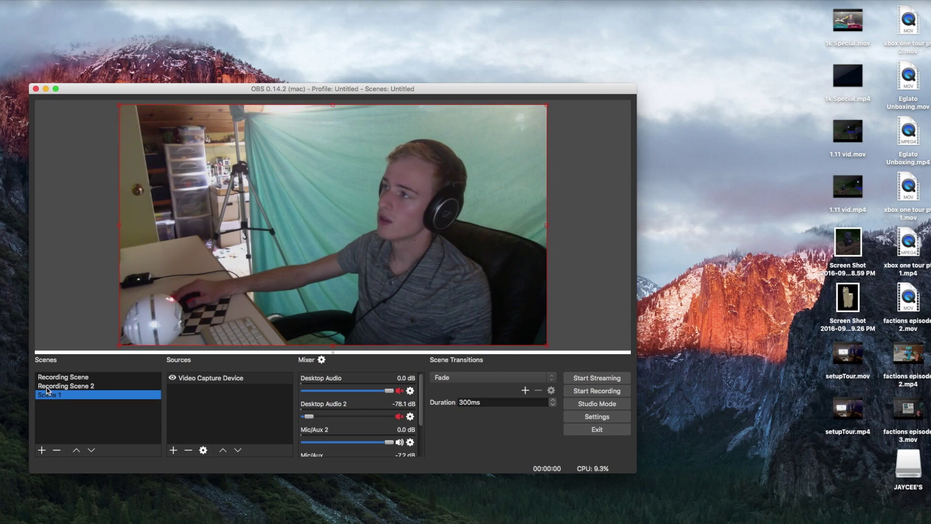
{"action": "left_click", "coordinate": [47, 386]}
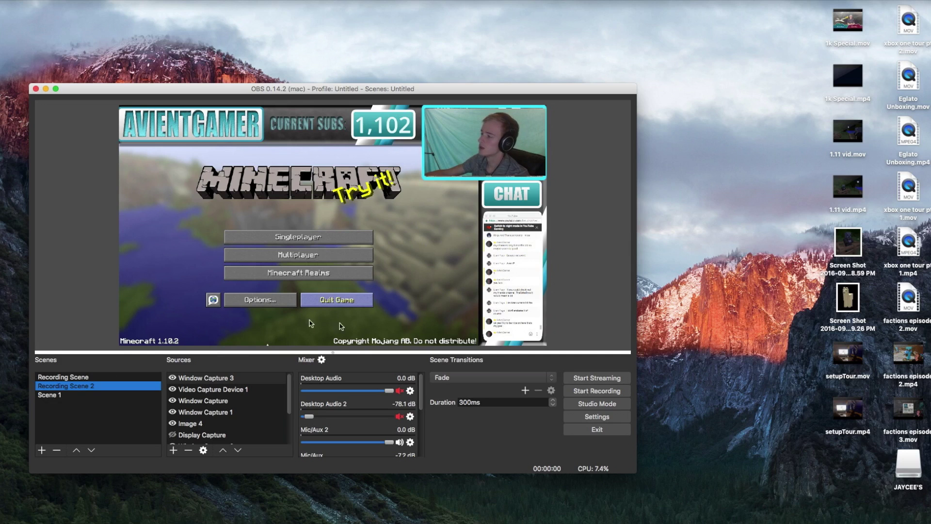
{"action": "left_click", "coordinate": [56, 395]}
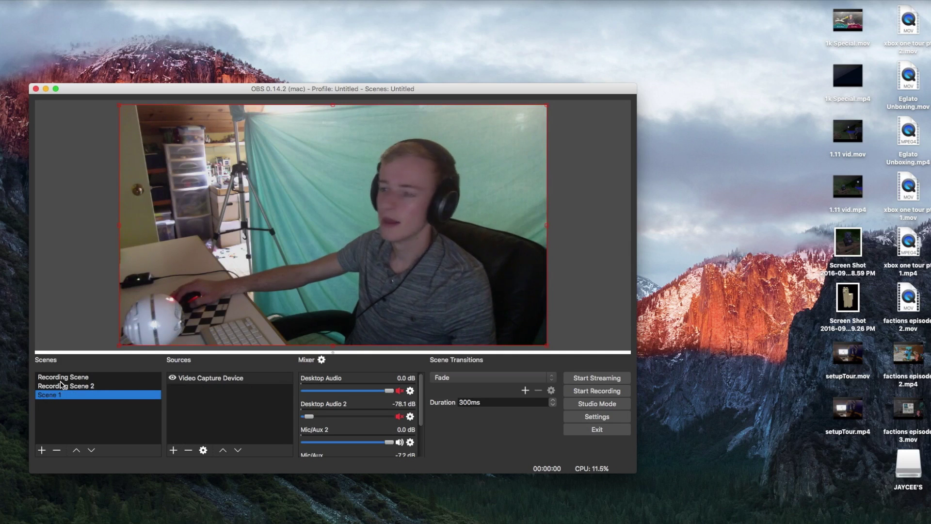
{"action": "left_click", "coordinate": [61, 386]}
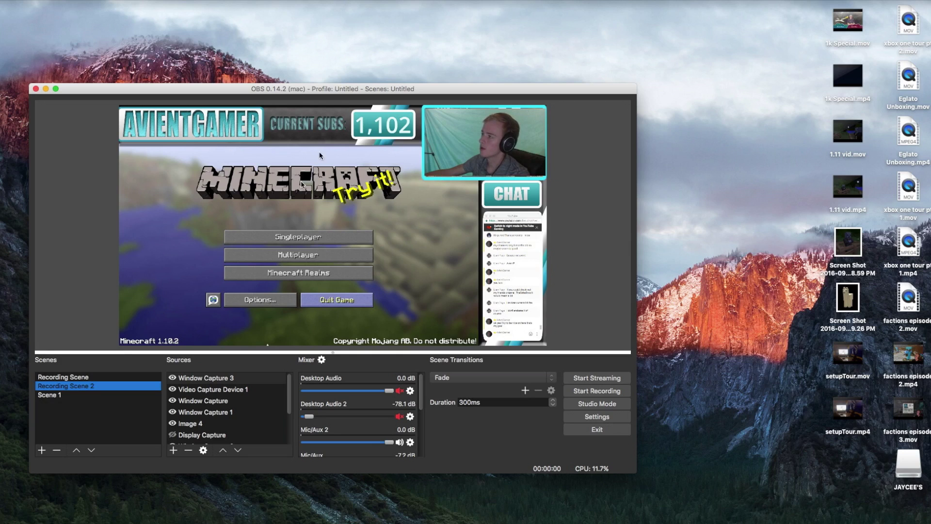
{"action": "left_click", "coordinate": [289, 407]}
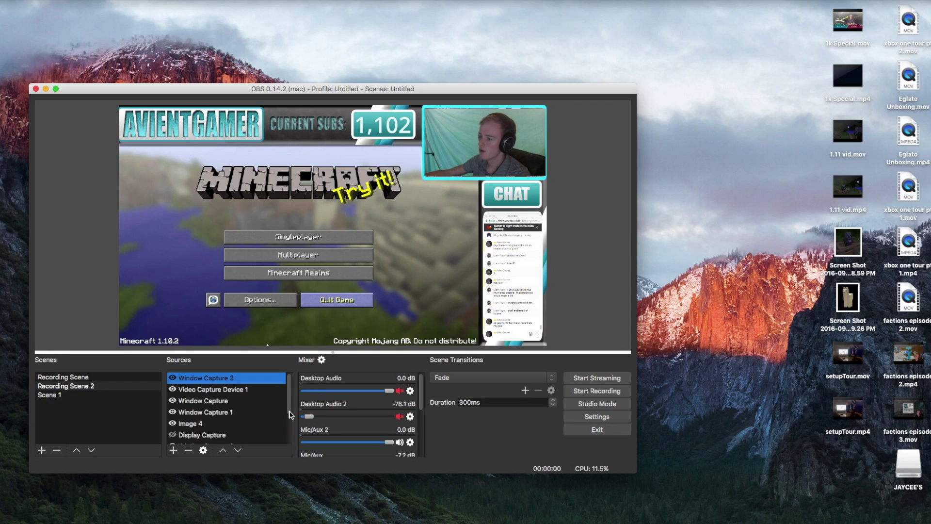
Step: Toggle the webcam overlay's visibility off and on and select Video Capture Device 1
{"action": "left_click_drag", "start_coordinate": [291, 408], "coordinate": [285, 430]}
{"action": "scroll", "coordinate": [286, 430], "scroll_direction": "up", "scroll_amount": 5}
{"action": "left_click", "coordinate": [173, 389]}
{"action": "left_click", "coordinate": [173, 389]}
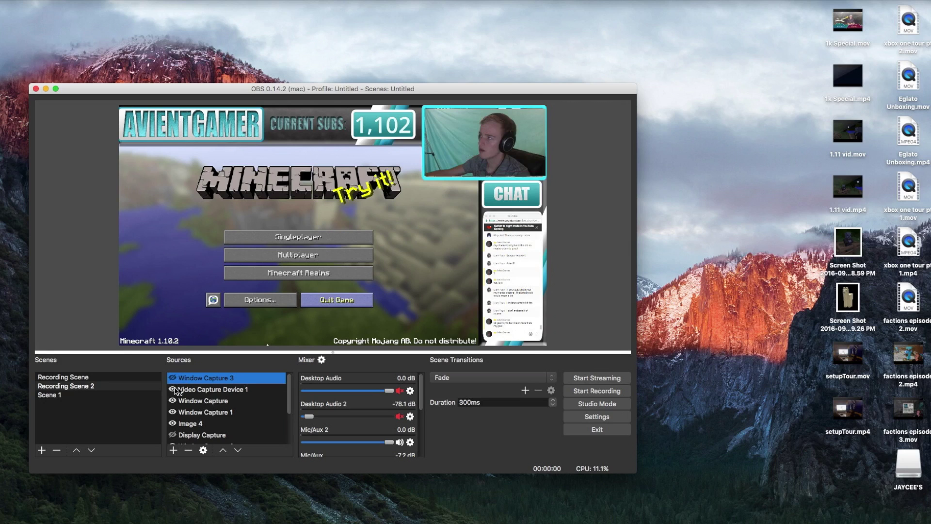
{"action": "left_click", "coordinate": [223, 392]}
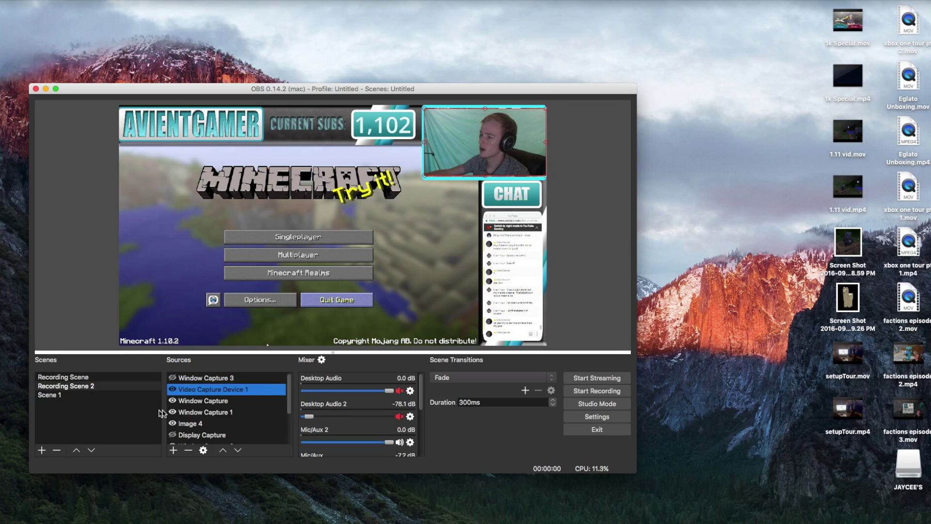
Step: Raise the webcam's Chroma Key similarity to 506, then resize the webcam overlay in the scene
{"action": "right_click", "coordinate": [218, 393]}
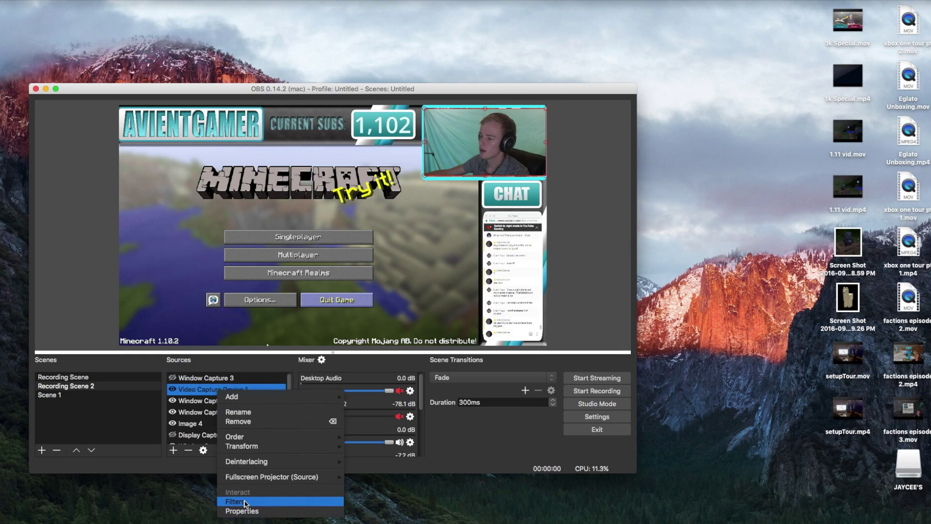
{"action": "left_click", "coordinate": [252, 488]}
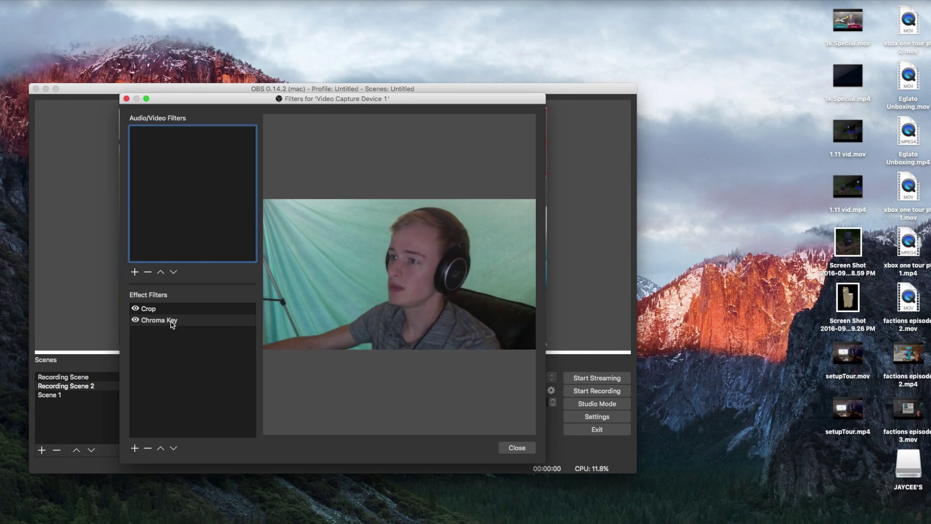
{"action": "left_click", "coordinate": [171, 321]}
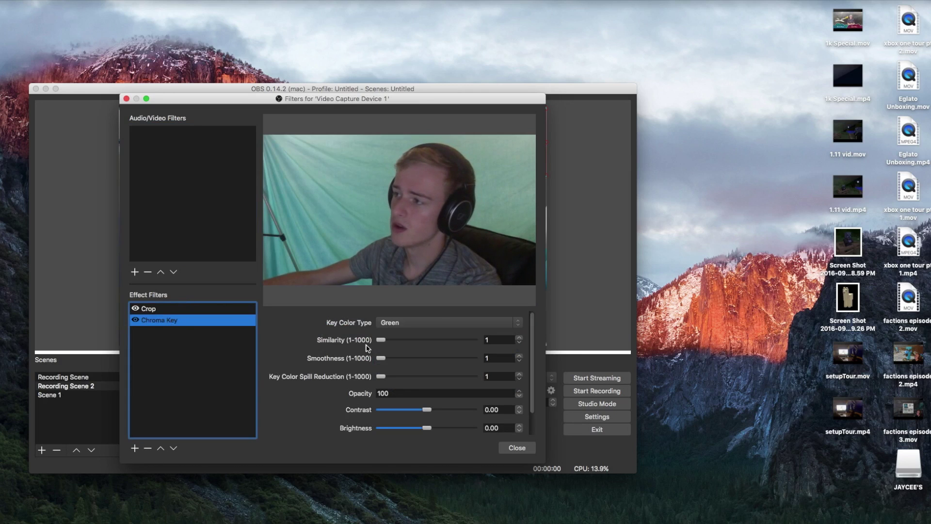
{"action": "left_click_drag", "start_coordinate": [382, 340], "coordinate": [429, 343]}
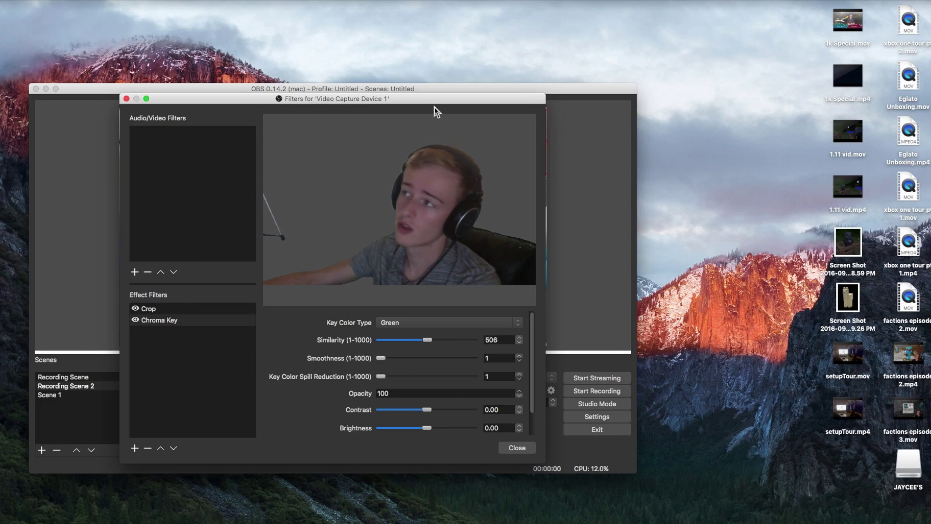
{"action": "left_click", "coordinate": [520, 448]}
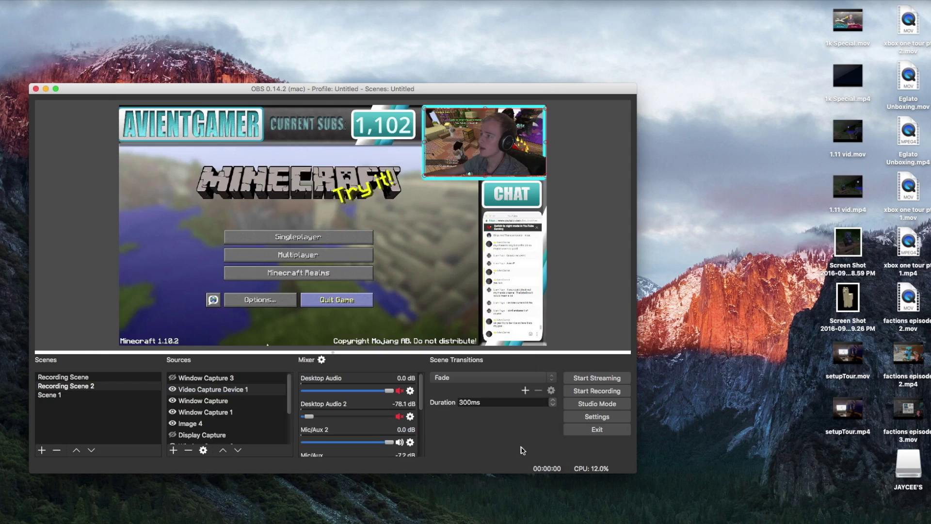
{"action": "mouse_move", "coordinate": [425, 179]}
{"action": "left_mouse_down"}
{"action": "mouse_move", "coordinate": [340, 242]}
{"action": "mouse_move", "coordinate": [194, 315]}
{"action": "mouse_move", "coordinate": [10, 383]}
{"action": "mouse_move", "coordinate": [473, 167]}
{"action": "mouse_move", "coordinate": [434, 180]}
{"action": "left_mouse_up"}
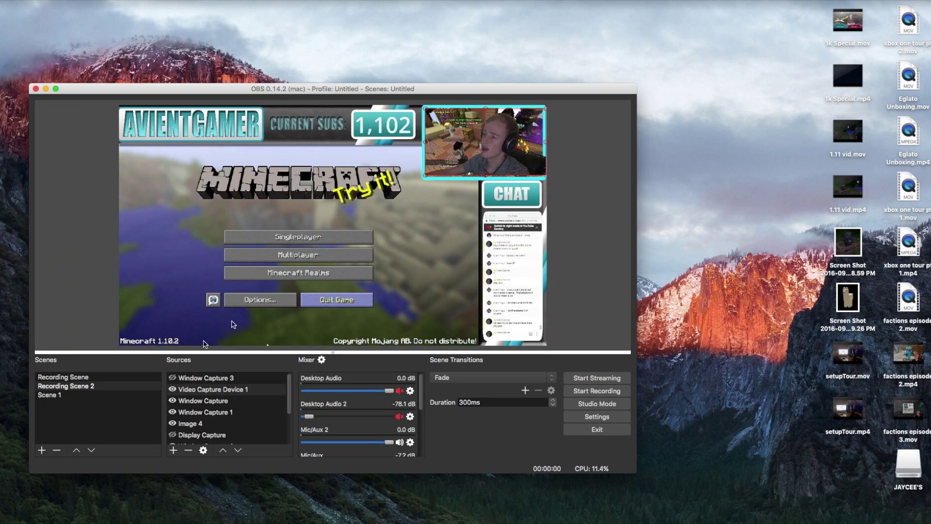
{"action": "left_click", "coordinate": [185, 386]}
{"action": "right_click", "coordinate": [199, 392]}
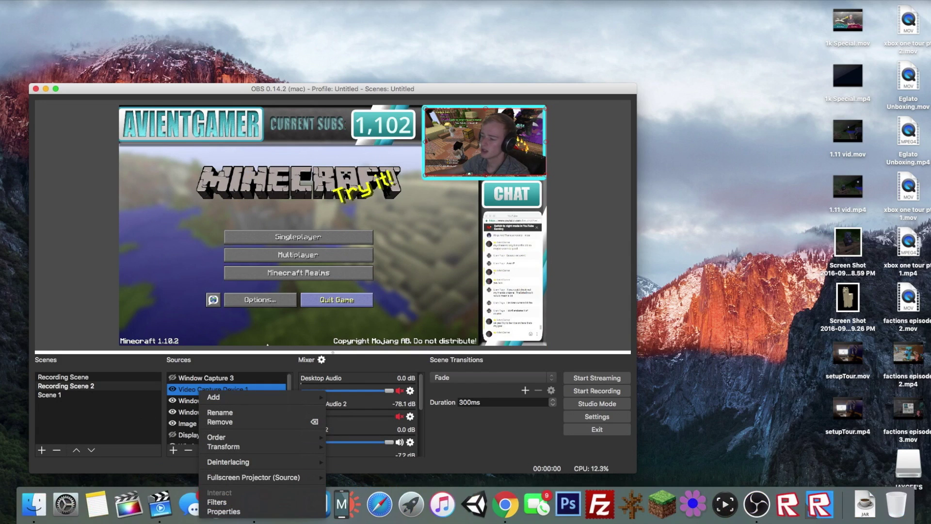
{"action": "left_click", "coordinate": [259, 512]}
{"action": "left_click", "coordinate": [425, 407]}
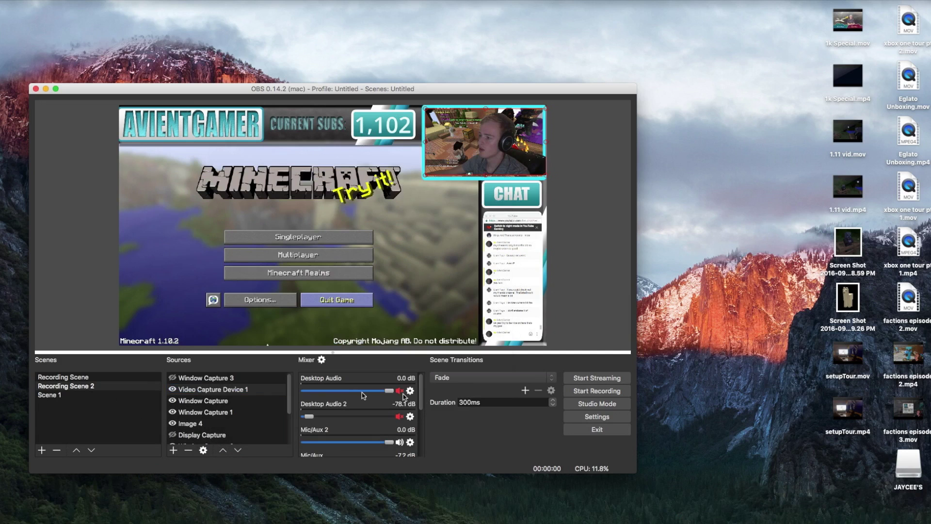
{"action": "right_click", "coordinate": [211, 386]}
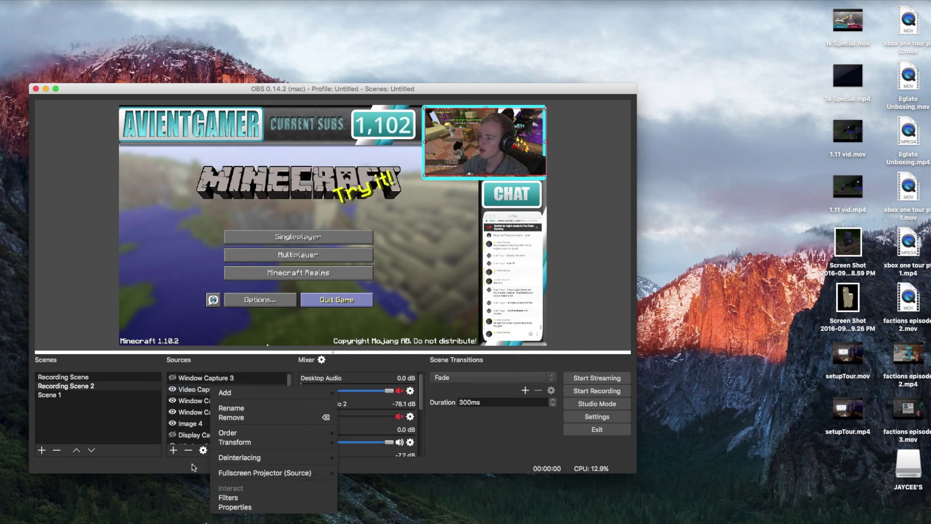
{"action": "left_click", "coordinate": [228, 497]}
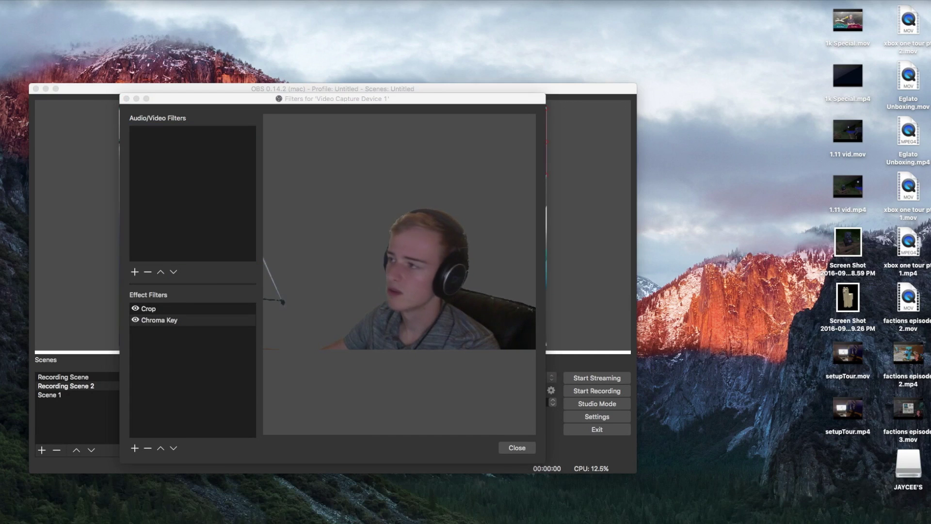
{"action": "left_click", "coordinate": [283, 375]}
{"action": "left_click", "coordinate": [160, 320]}
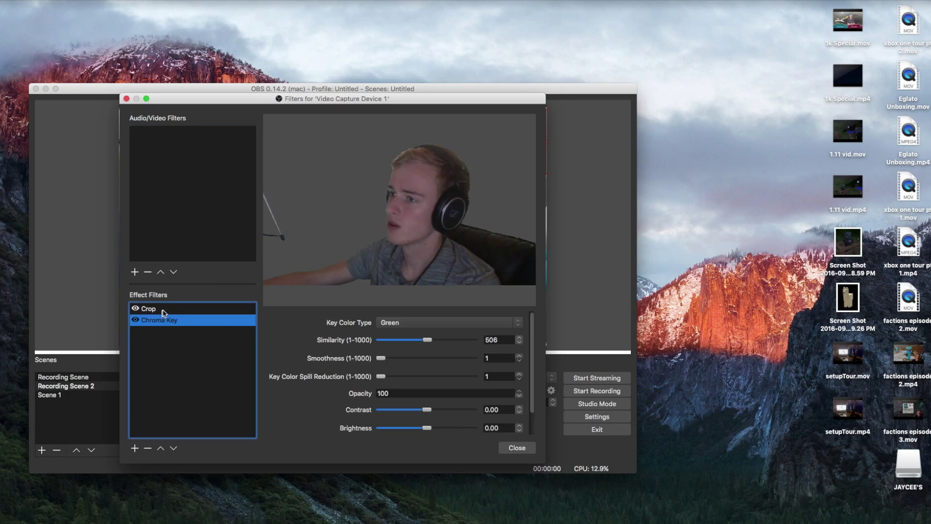
{"action": "left_click", "coordinate": [160, 309]}
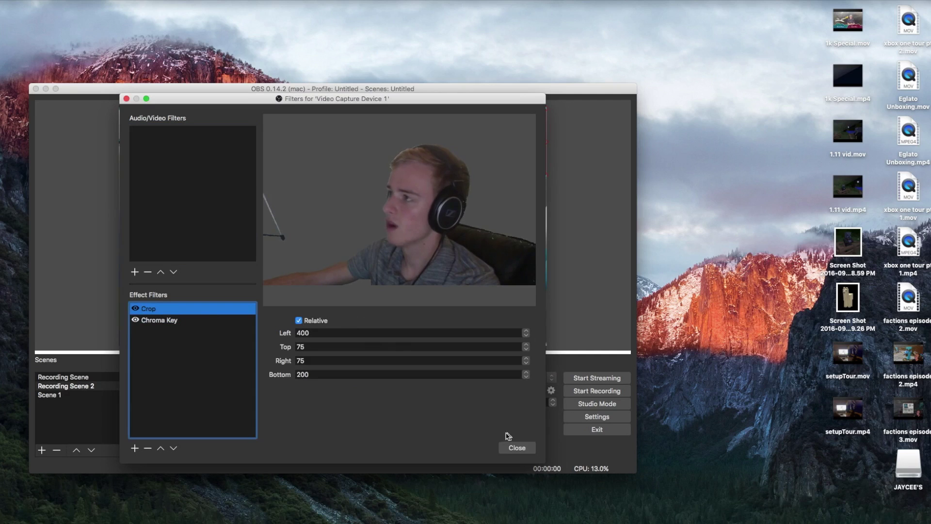
{"action": "left_click", "coordinate": [513, 447]}
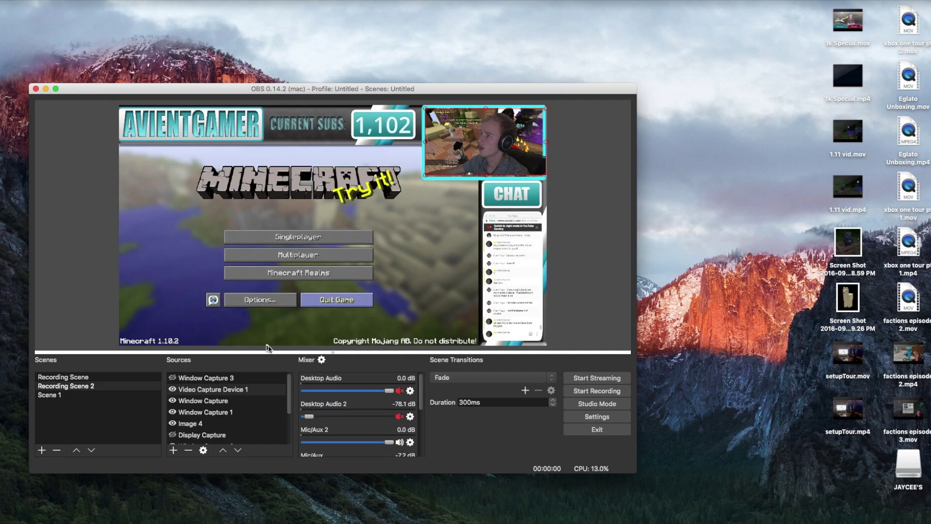
Step: Place the YouTube chat window beside OBS and check the Window Capture properties without changes
{"action": "left_click", "coordinate": [217, 400]}
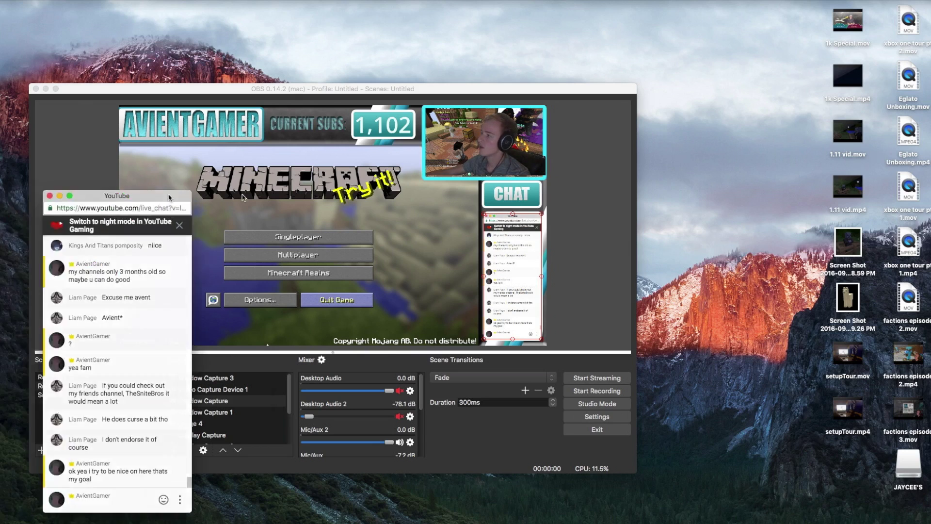
{"action": "left_click_drag", "start_coordinate": [162, 193], "coordinate": [610, 160]}
{"action": "left_click", "coordinate": [215, 391]}
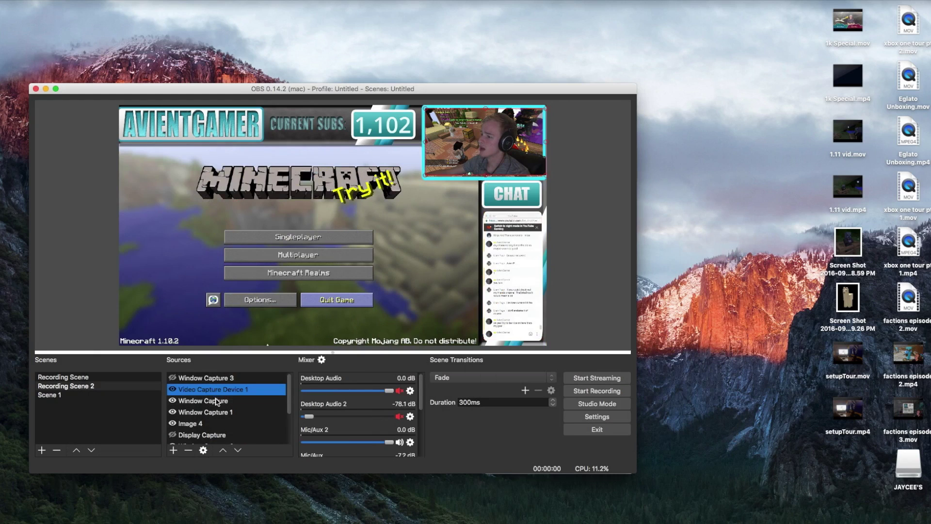
{"action": "left_click", "coordinate": [217, 400]}
{"action": "right_click", "coordinate": [223, 400]}
{"action": "left_click", "coordinate": [259, 388]}
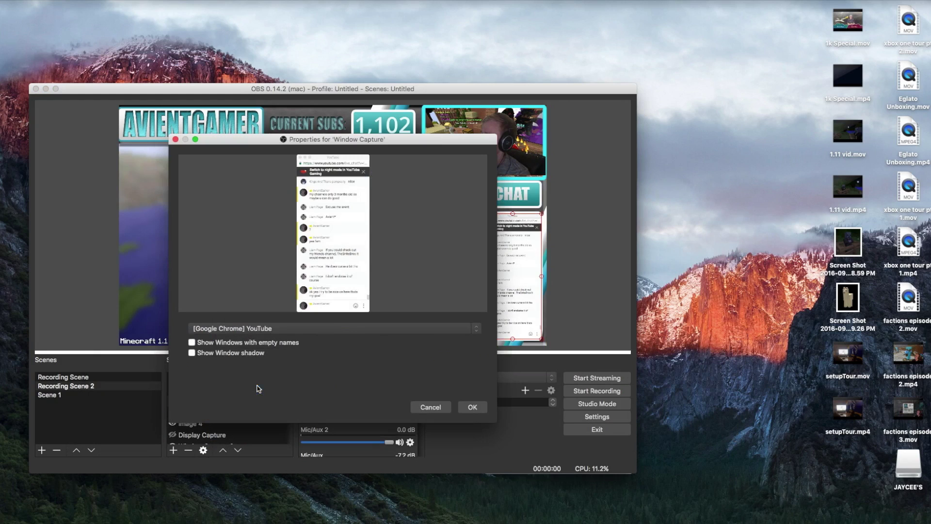
{"action": "left_click", "coordinate": [444, 407]}
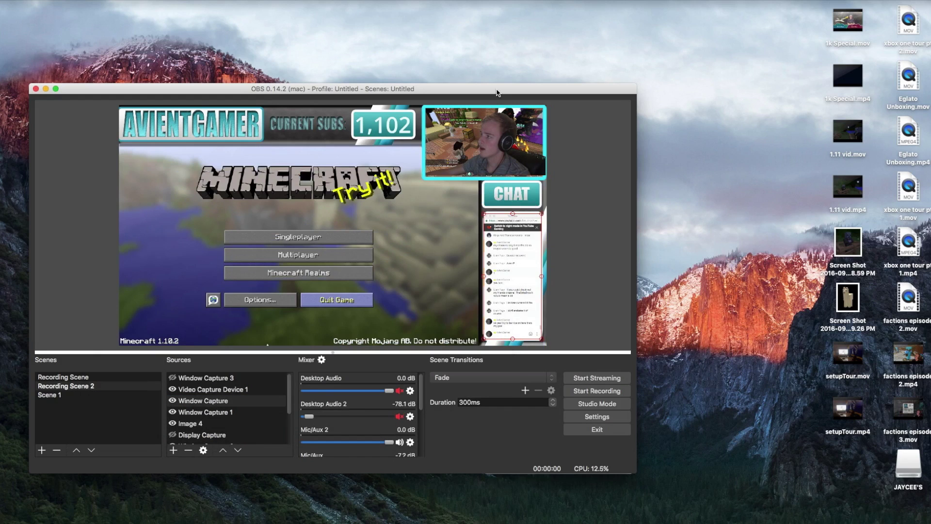
{"action": "left_click_drag", "start_coordinate": [496, 92], "coordinate": [567, 176]}
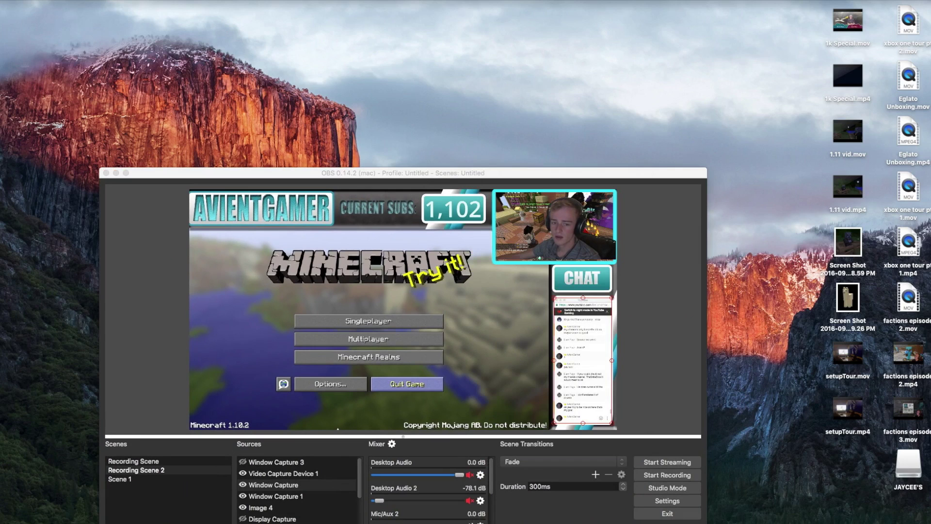
{"action": "left_click_drag", "start_coordinate": [0, 262], "coordinate": [210, 227]}
{"action": "left_click", "coordinate": [242, 404]}
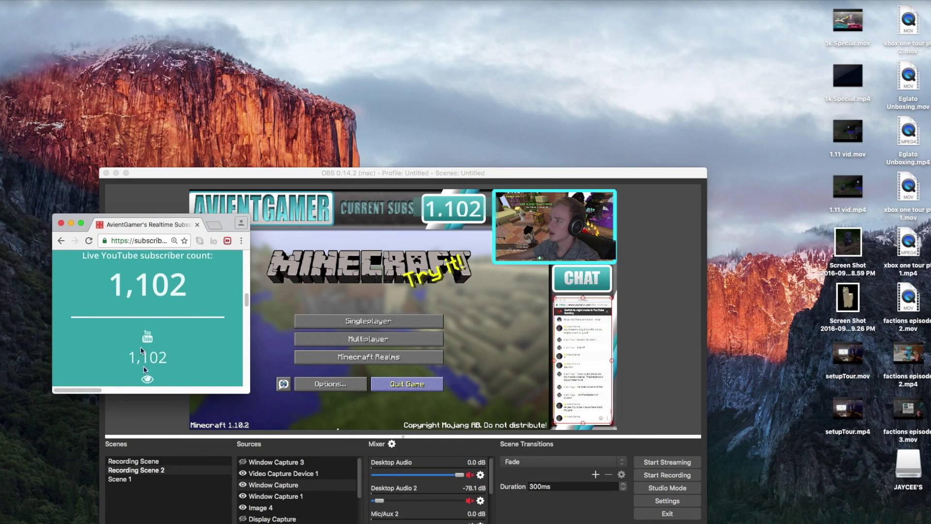
{"action": "scroll", "coordinate": [116, 367], "scroll_direction": "down", "scroll_amount": 1}
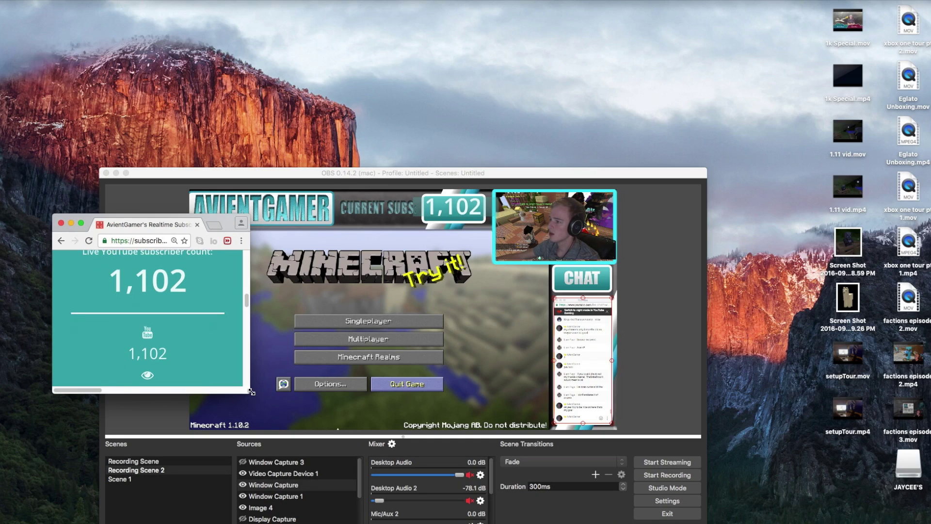
{"action": "left_click_drag", "start_coordinate": [248, 392], "coordinate": [233, 393]}
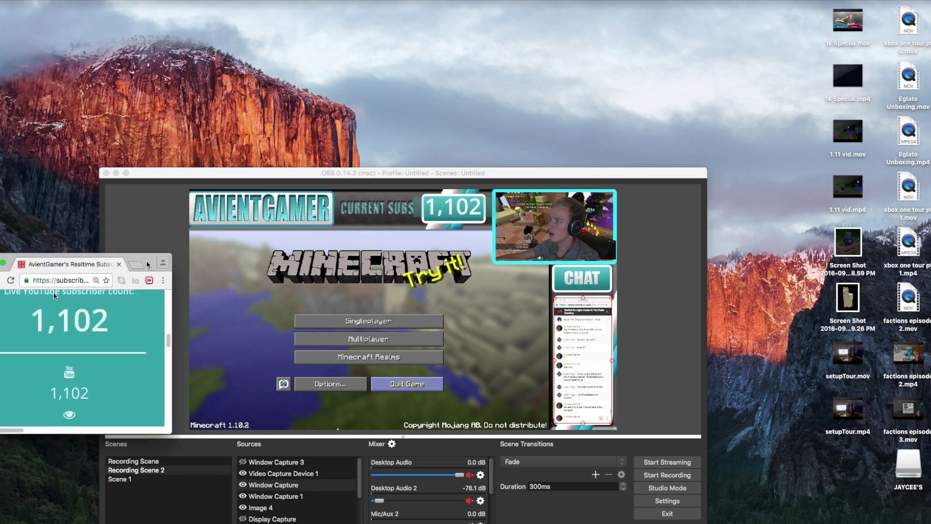
{"action": "key", "text": "super+h"}
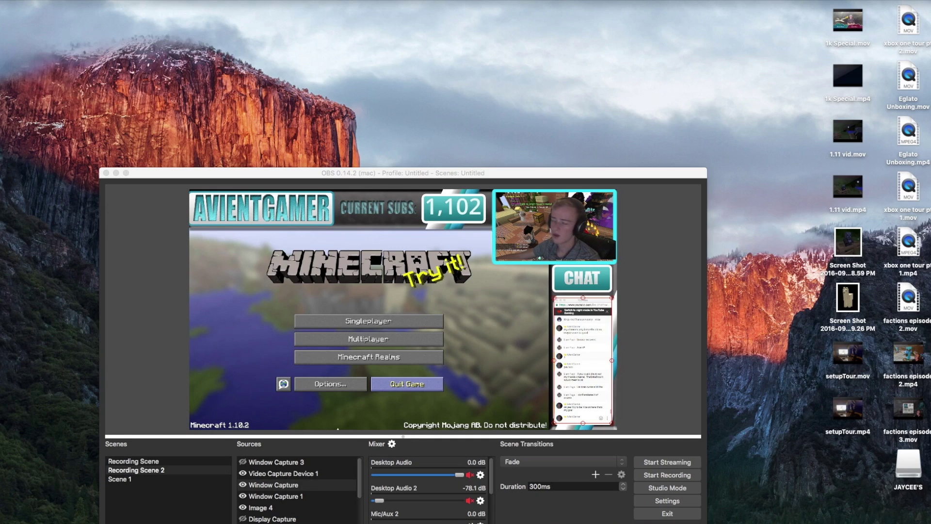
{"action": "key", "text": "super+Tab"}
{"action": "key", "text": "super+h"}
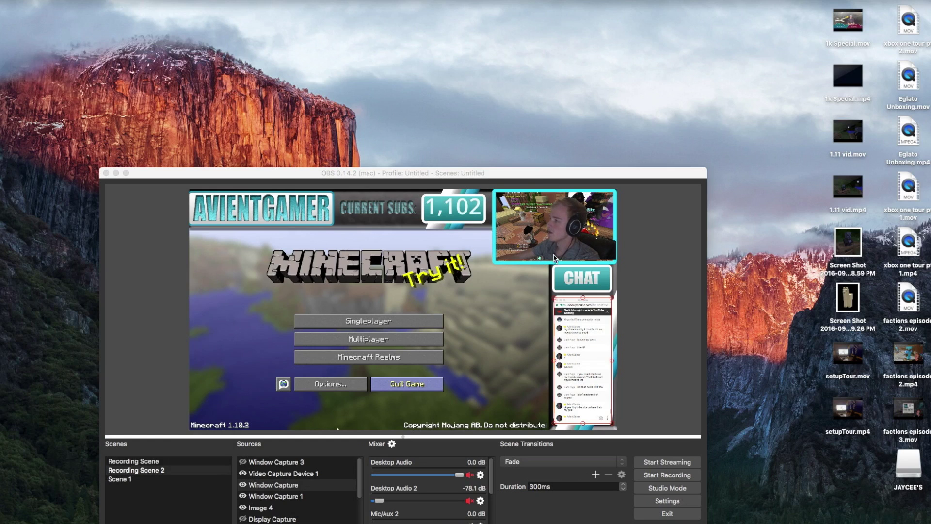
{"action": "left_click_drag", "start_coordinate": [526, 177], "coordinate": [467, 134]}
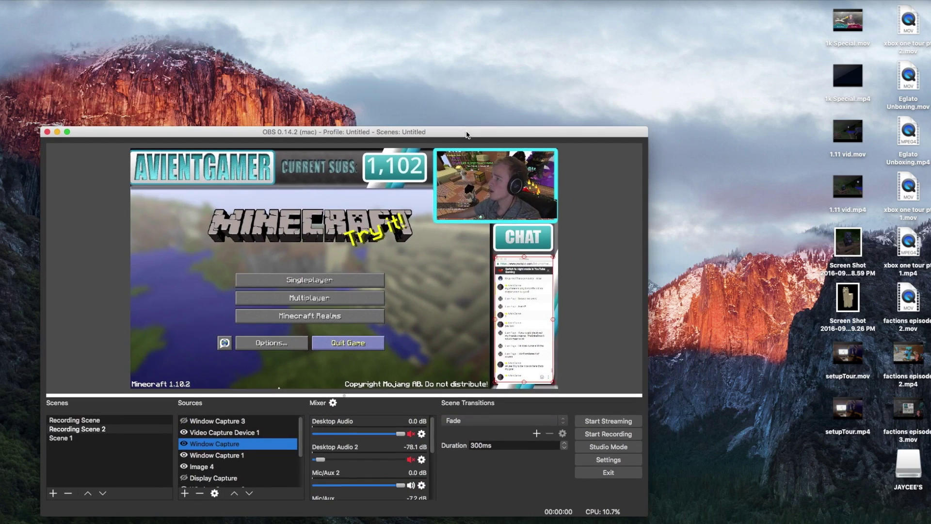
Step: Select the Image 4 overlay and the Minecraft Display Capture source in turn
{"action": "left_click", "coordinate": [216, 183]}
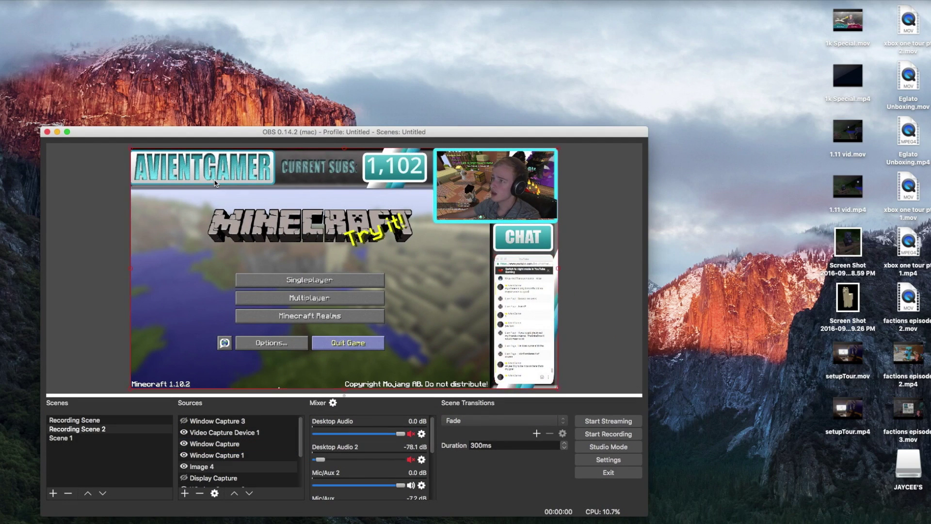
{"action": "mouse_move", "coordinate": [512, 340]}
{"action": "left_mouse_down"}
{"action": "mouse_move", "coordinate": [397, 388]}
{"action": "mouse_move", "coordinate": [367, 435]}
{"action": "mouse_move", "coordinate": [491, 411]}
{"action": "mouse_move", "coordinate": [512, 395]}
{"action": "mouse_move", "coordinate": [523, 345]}
{"action": "mouse_move", "coordinate": [449, 343]}
{"action": "mouse_move", "coordinate": [451, 419]}
{"action": "mouse_move", "coordinate": [515, 339]}
{"action": "left_mouse_up"}
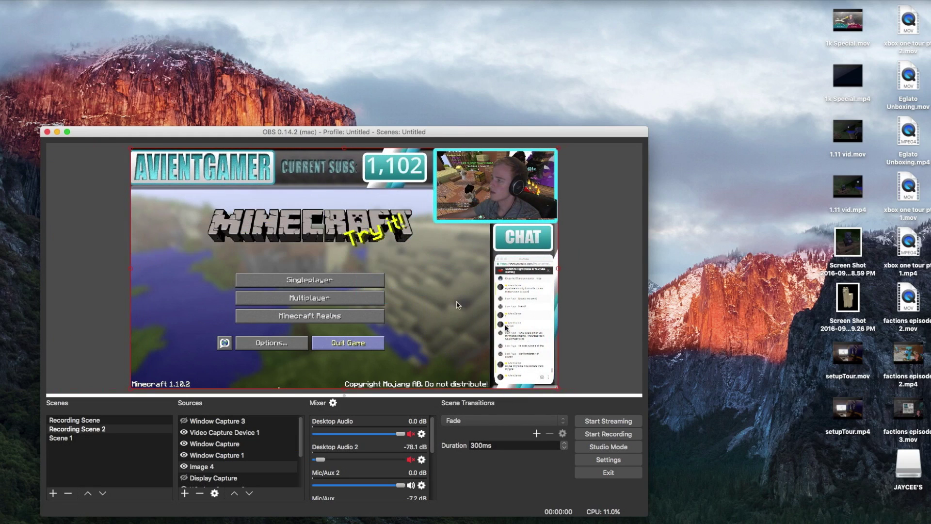
{"action": "left_click", "coordinate": [475, 375]}
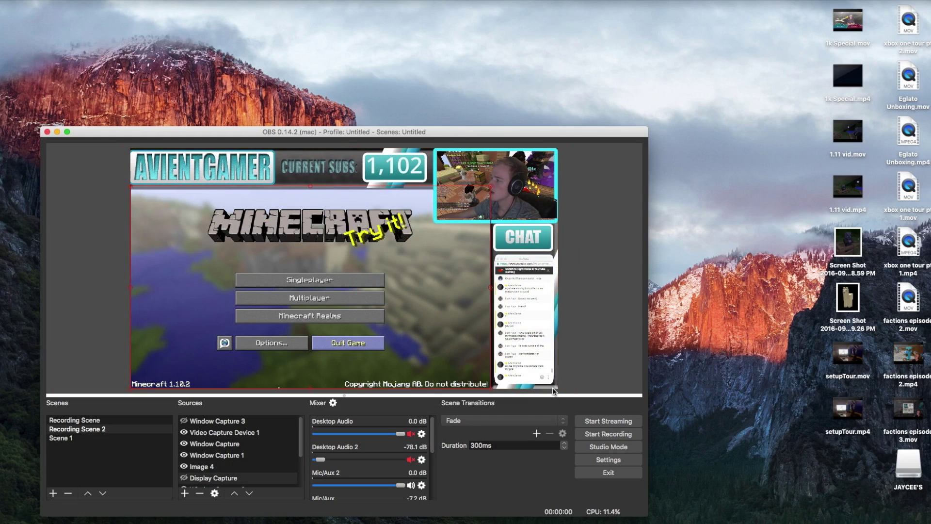
{"action": "left_click", "coordinate": [552, 390]}
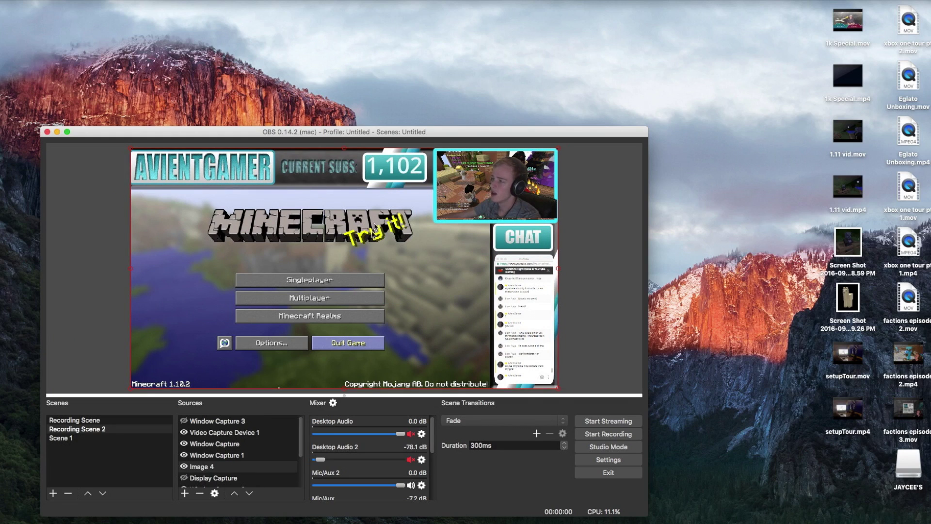
{"action": "left_click", "coordinate": [365, 268]}
Step: Select Game Capture (Syphon) 2, then bring up Settings on the General page
{"action": "scroll", "coordinate": [254, 436], "scroll_direction": "down", "scroll_amount": 4}
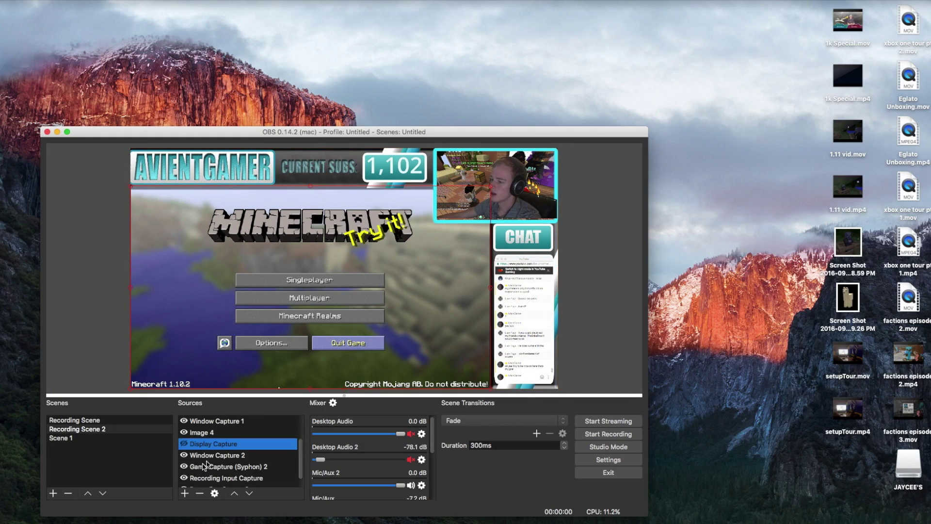
{"action": "left_click", "coordinate": [283, 281]}
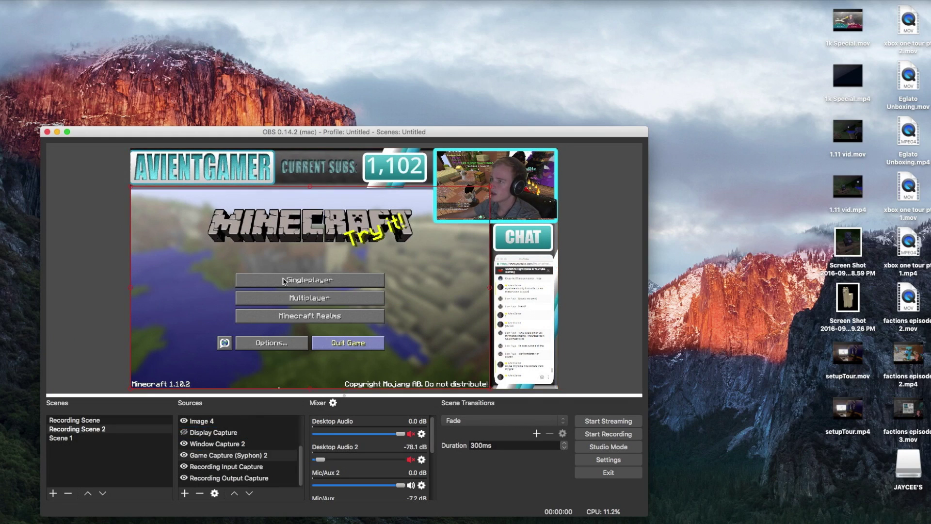
{"action": "left_click", "coordinate": [210, 458]}
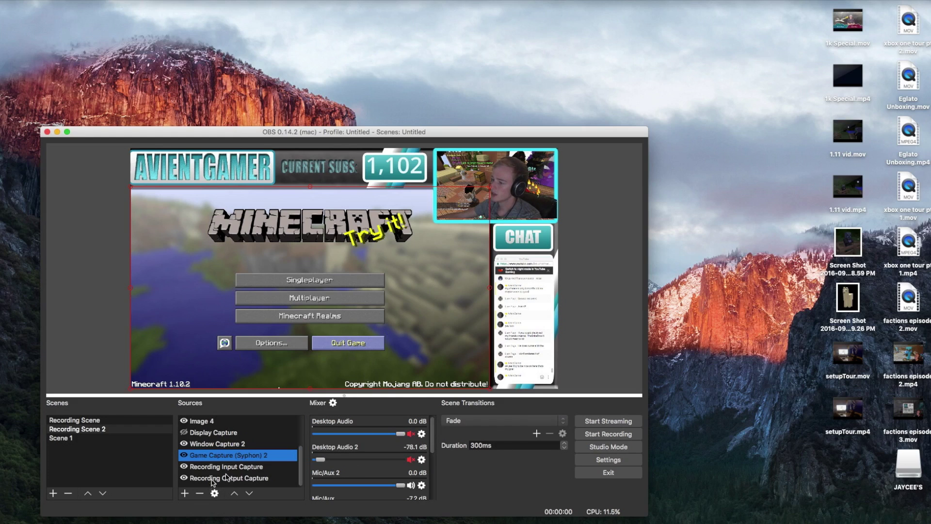
{"action": "left_click_drag", "start_coordinate": [433, 440], "coordinate": [433, 467]}
{"action": "scroll", "coordinate": [433, 467], "scroll_direction": "up", "scroll_amount": 2}
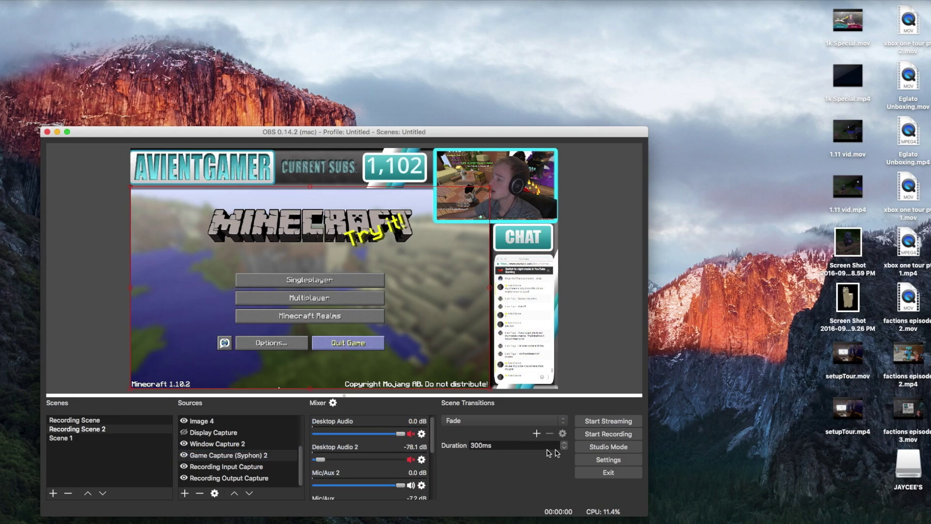
{"action": "left_click", "coordinate": [599, 460]}
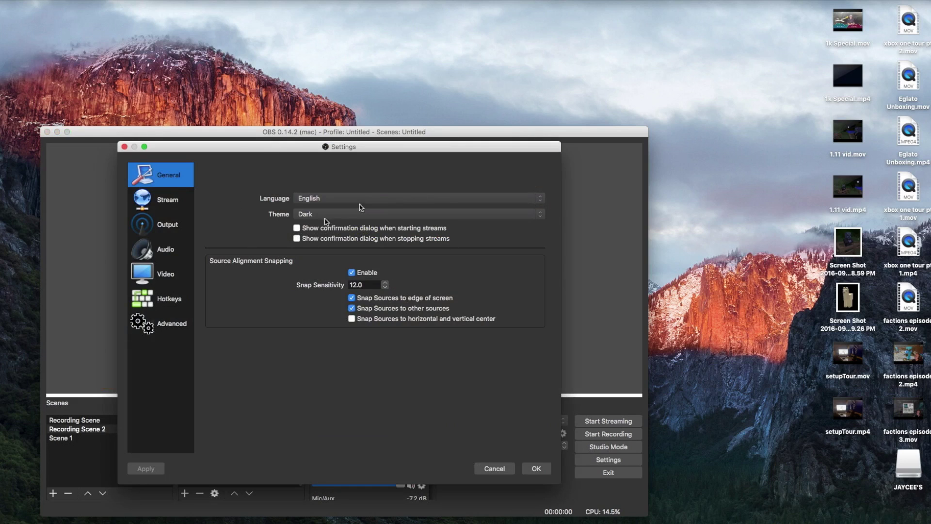
Step: Show the Stream page with YouTube / YouTube Gaming and the Backup YouTube ingest server
{"action": "left_click", "coordinate": [169, 201]}
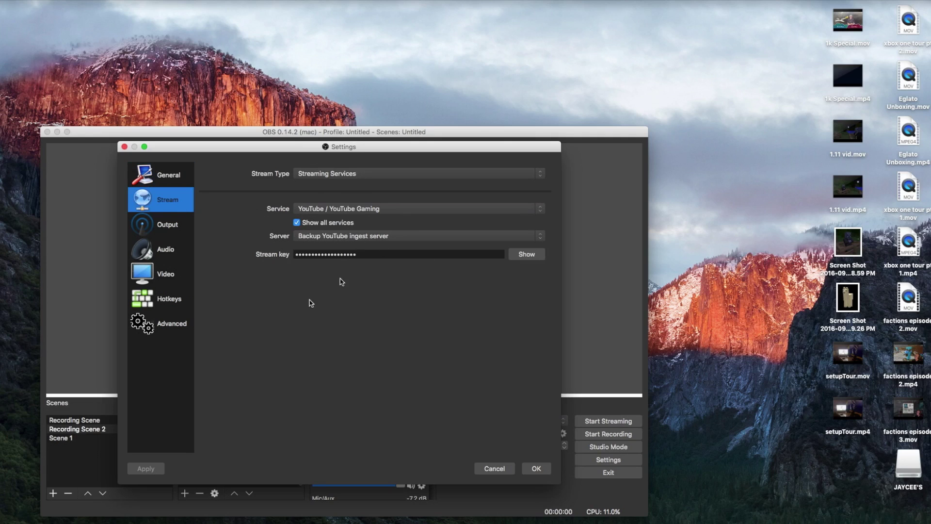
{"action": "left_click_drag", "start_coordinate": [283, 152], "coordinate": [287, 163]}
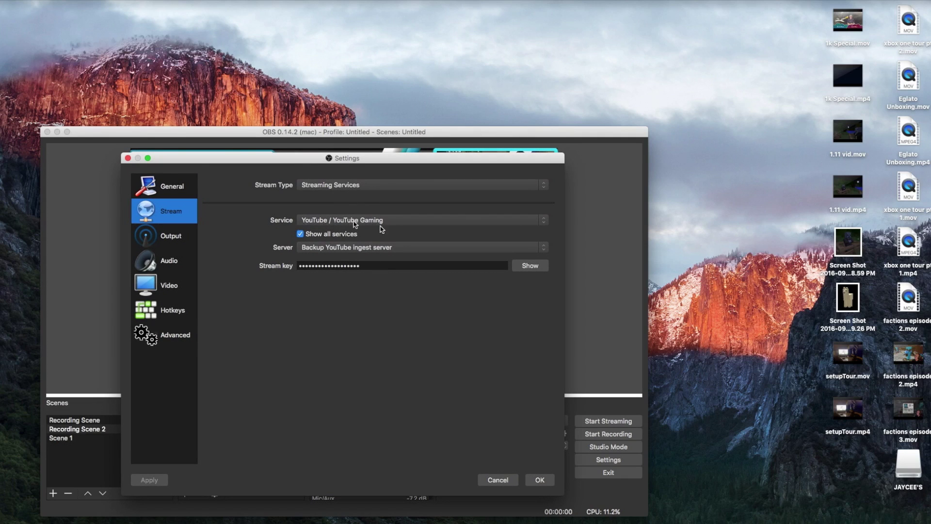
Step: Show Output settings: Simple mode, 4000 bitrate, x264, ultrafast preset, mp4 recordings
{"action": "left_click", "coordinate": [160, 236]}
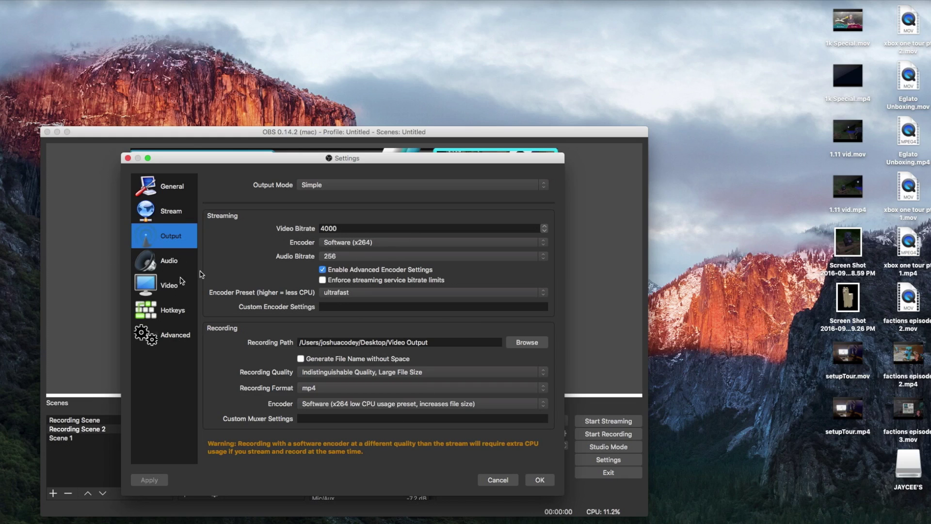
Step: Review Audio and Video settings, keep the 1920x1080 base canvas resolution, and close Settings
{"action": "left_click", "coordinate": [182, 265]}
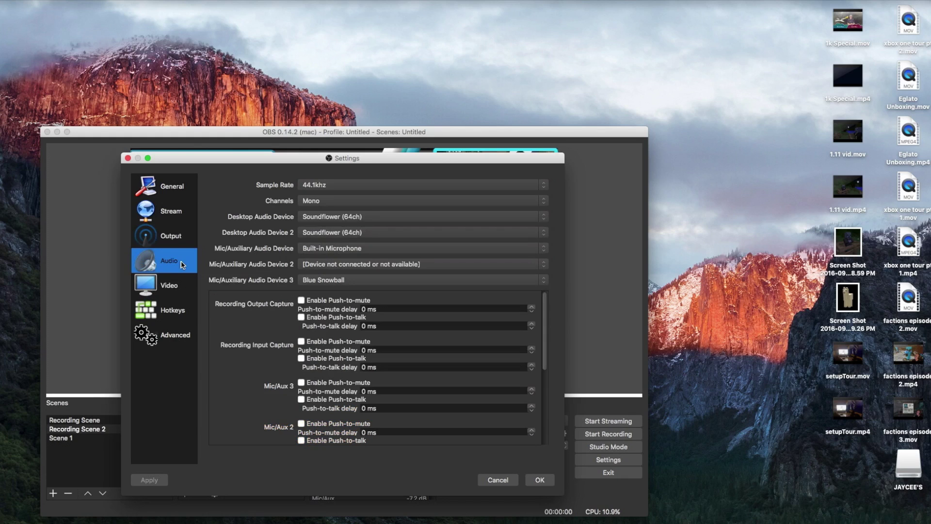
{"action": "left_click", "coordinate": [168, 286]}
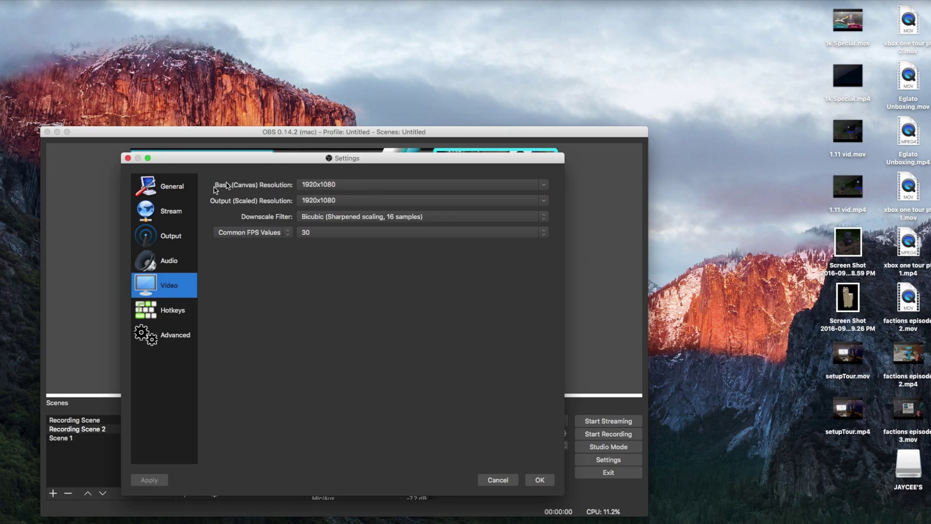
{"action": "left_click", "coordinate": [330, 183]}
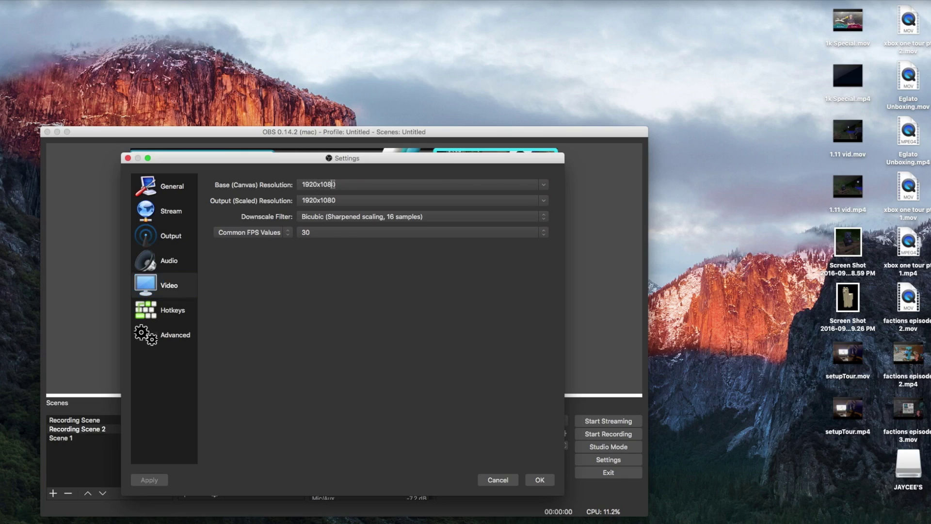
{"action": "left_click", "coordinate": [545, 188]}
{"action": "left_click", "coordinate": [544, 187]}
{"action": "left_click", "coordinate": [544, 187]}
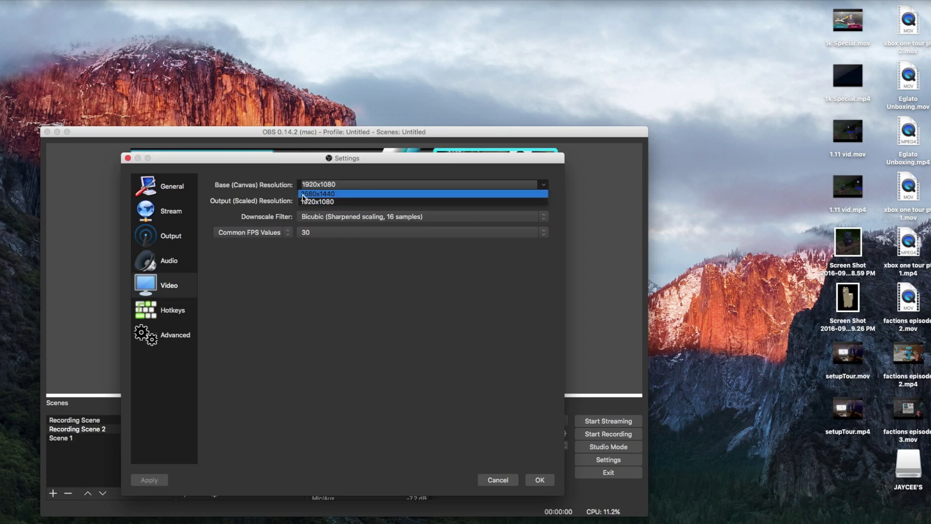
{"action": "left_click", "coordinate": [324, 204]}
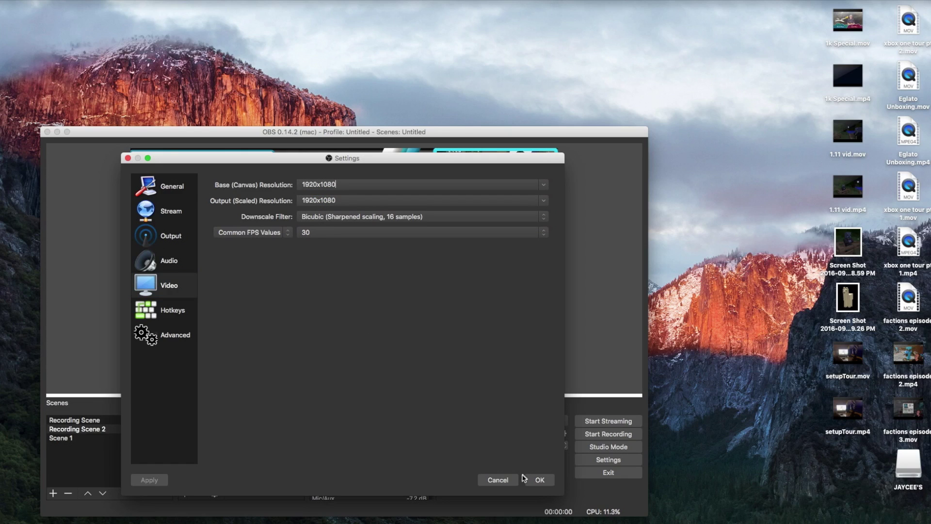
{"action": "left_click", "coordinate": [128, 158]}
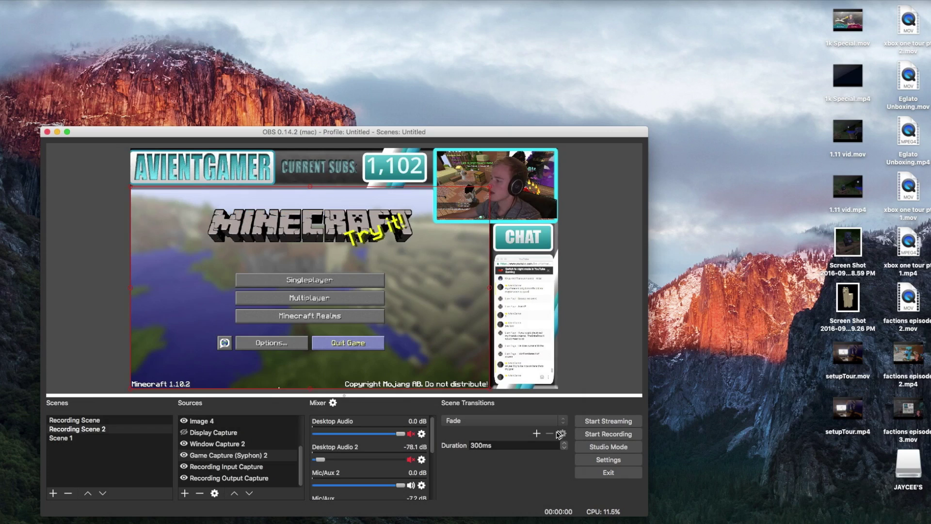
Step: Turn on Studio Mode, enlarge the webcam to nearly fill the preview, and send it to Program
{"action": "left_click", "coordinate": [605, 450]}
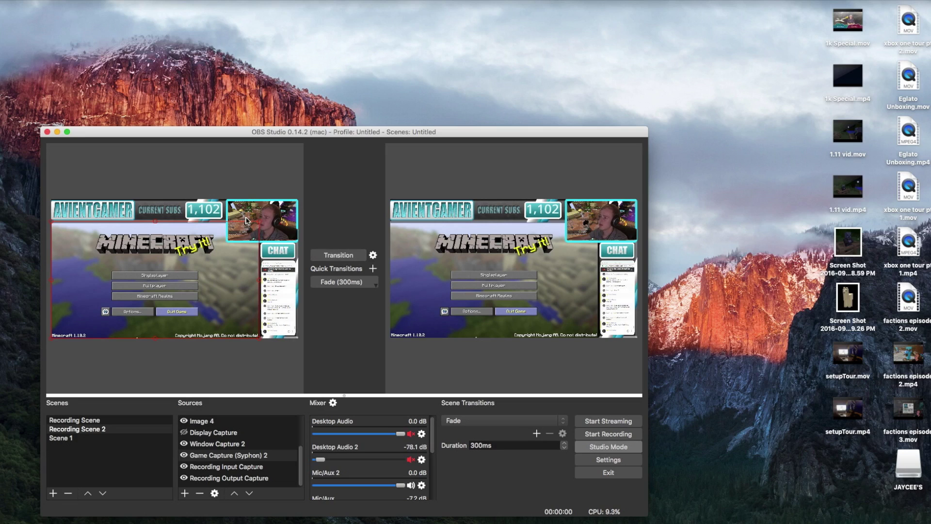
{"action": "left_click", "coordinate": [240, 235]}
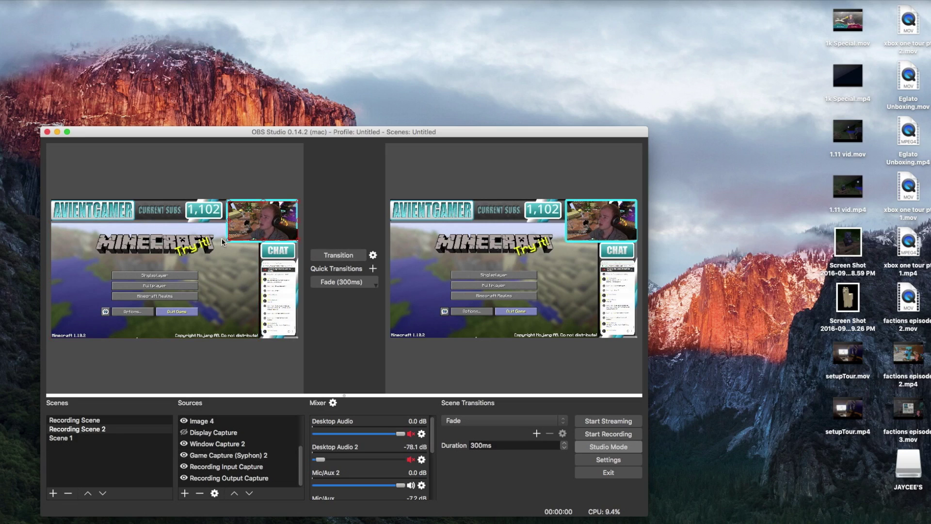
{"action": "left_click_drag", "start_coordinate": [228, 243], "coordinate": [47, 371]}
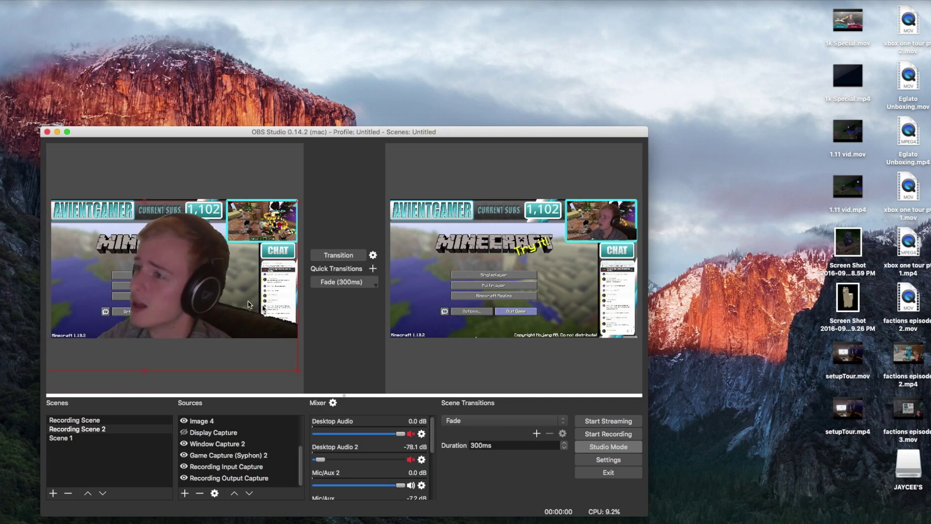
{"action": "left_click", "coordinate": [360, 258]}
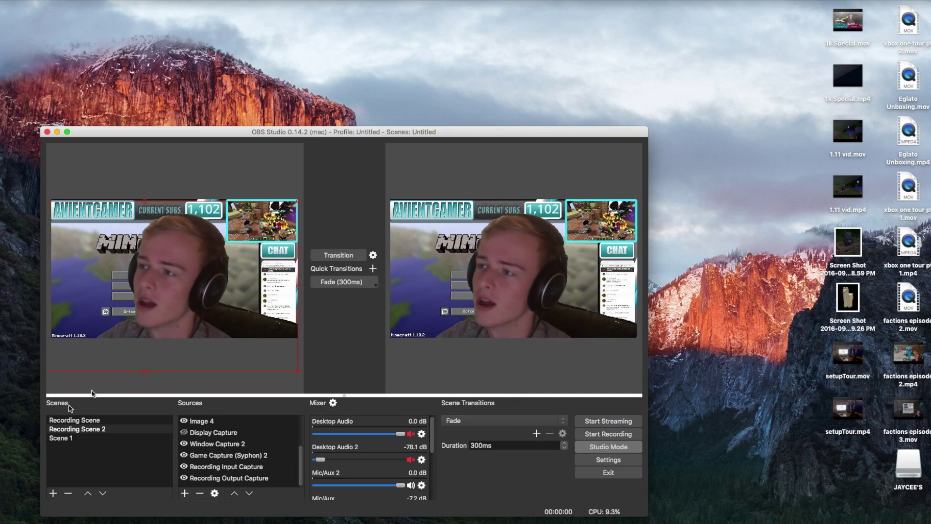
Step: Shrink the webcam into the top-right corner and transition that layout to Program
{"action": "left_click_drag", "start_coordinate": [143, 372], "coordinate": [144, 310]}
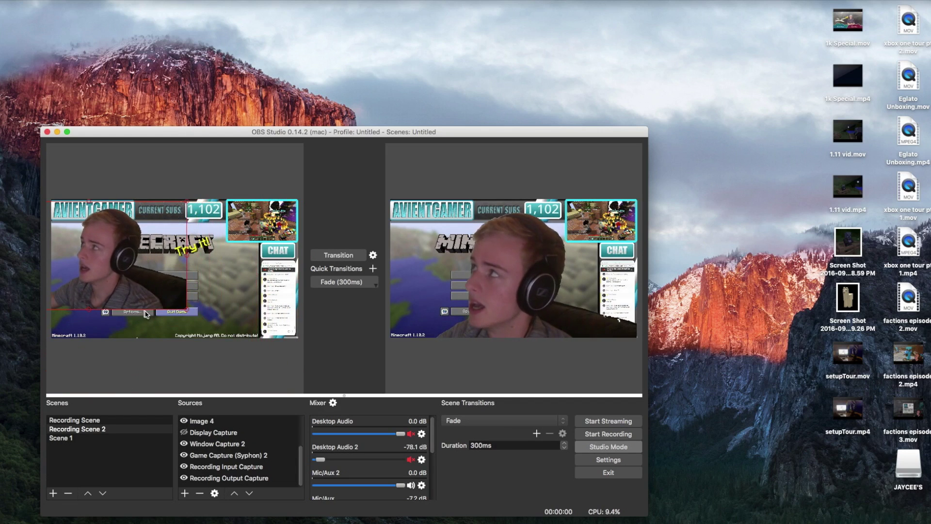
{"action": "left_click_drag", "start_coordinate": [196, 268], "coordinate": [246, 268]}
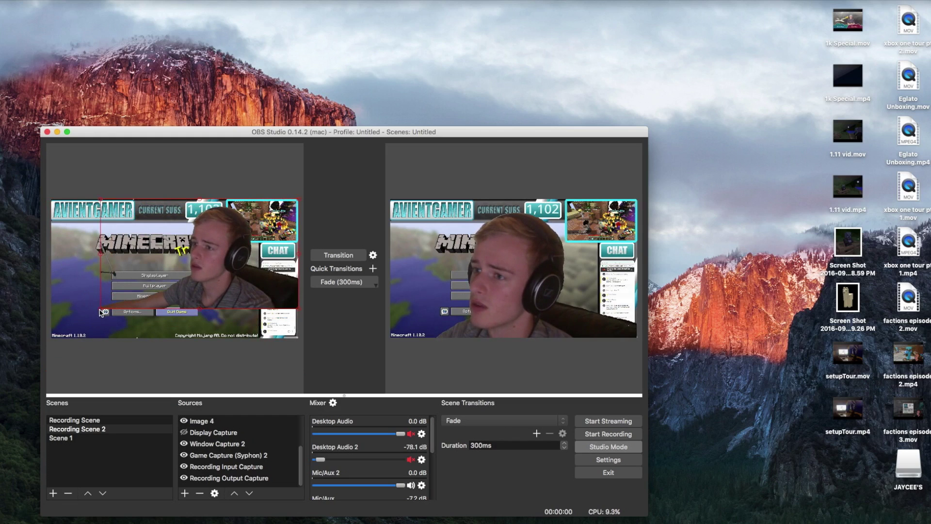
{"action": "left_click_drag", "start_coordinate": [101, 309], "coordinate": [255, 242]}
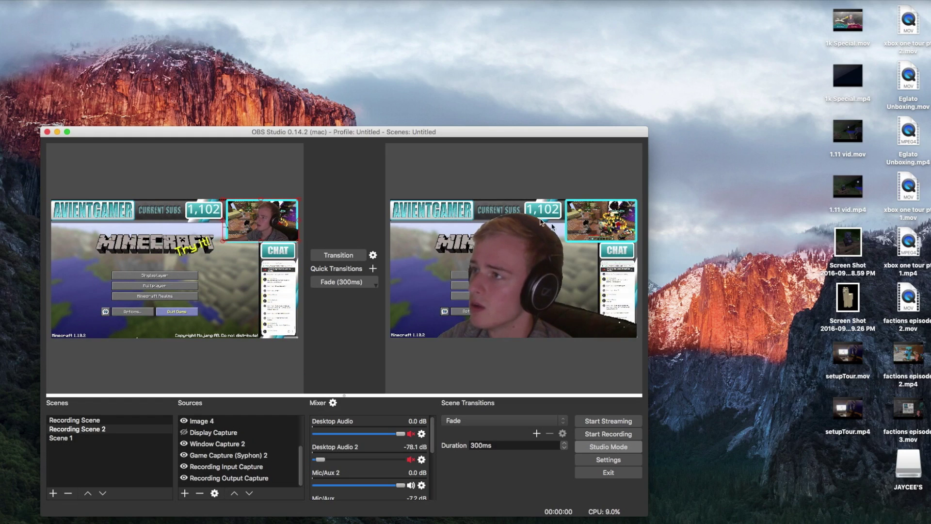
{"action": "left_click", "coordinate": [344, 255]}
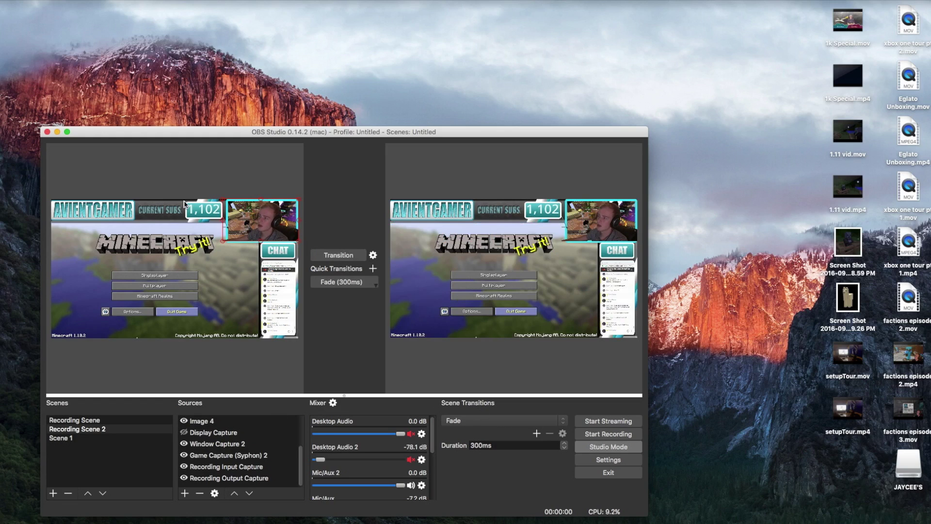
{"action": "left_click", "coordinate": [202, 209]}
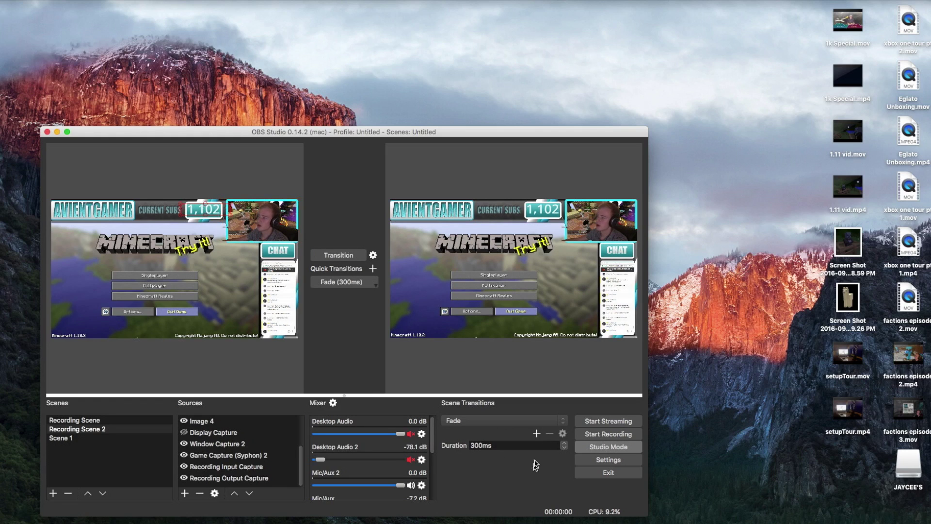
Step: Turn off Studio Mode and enlarge the OBS window to fill the screen
{"action": "left_click", "coordinate": [608, 446]}
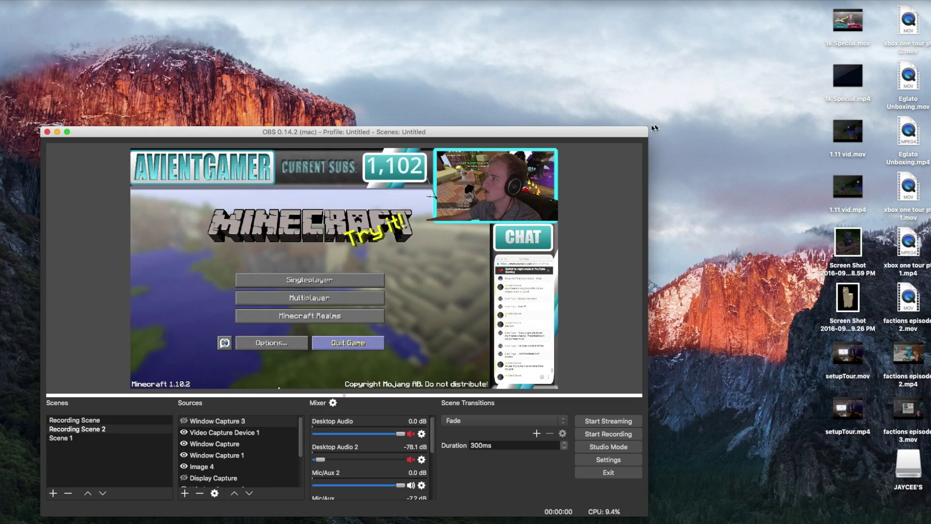
{"action": "left_click_drag", "start_coordinate": [648, 128], "coordinate": [911, 31]}
{"action": "left_click", "coordinate": [538, 78]}
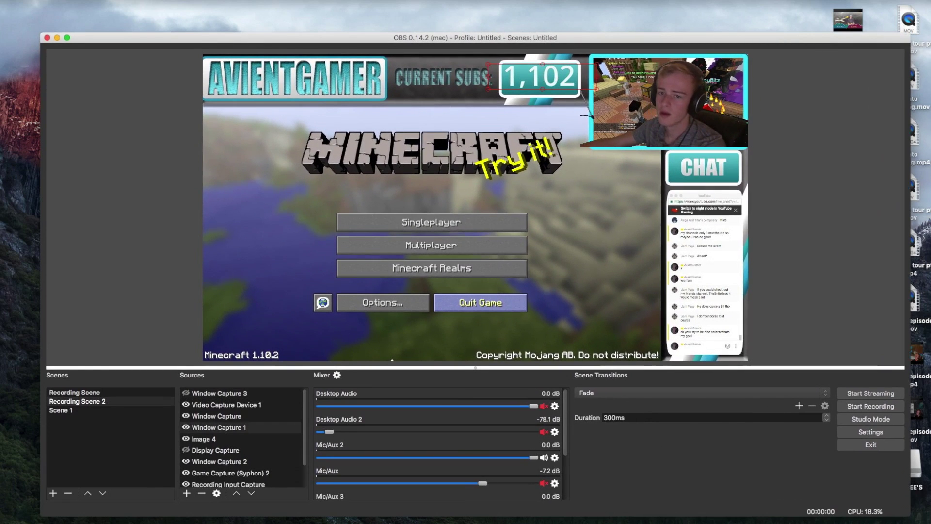
Step: Narrow OBS and move the Chrome subscriber-count window (1,102) to the screen's left
{"action": "key", "text": "super+Tab"}
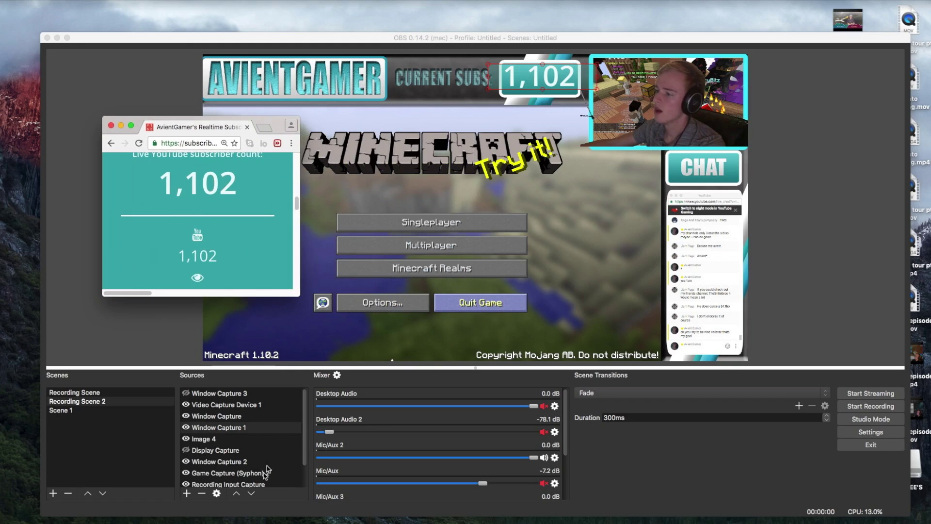
{"action": "left_click", "coordinate": [44, 85]}
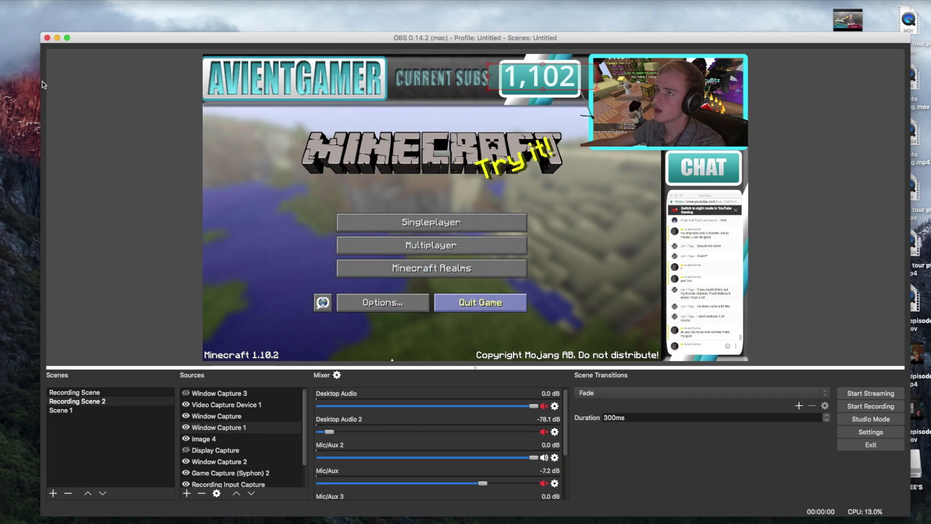
{"action": "left_click_drag", "start_coordinate": [41, 83], "coordinate": [254, 117]}
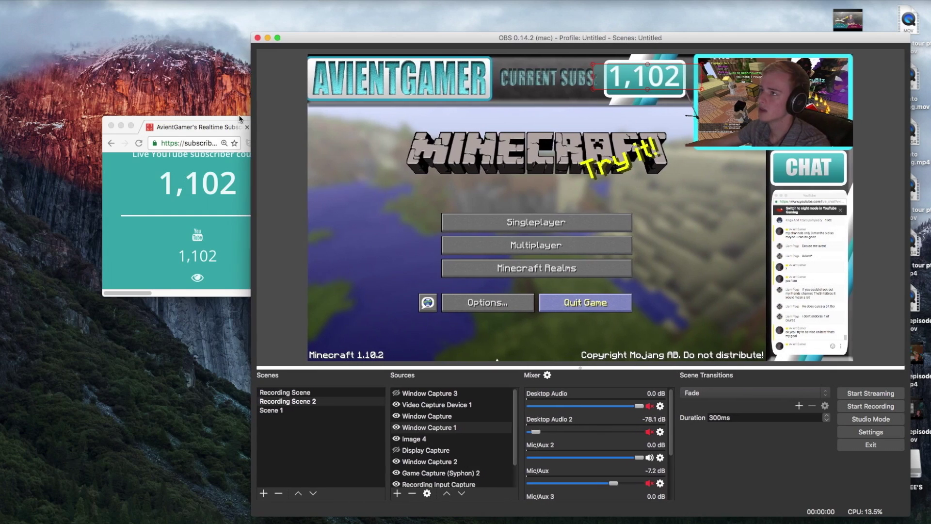
{"action": "left_click_drag", "start_coordinate": [239, 114], "coordinate": [168, 110]}
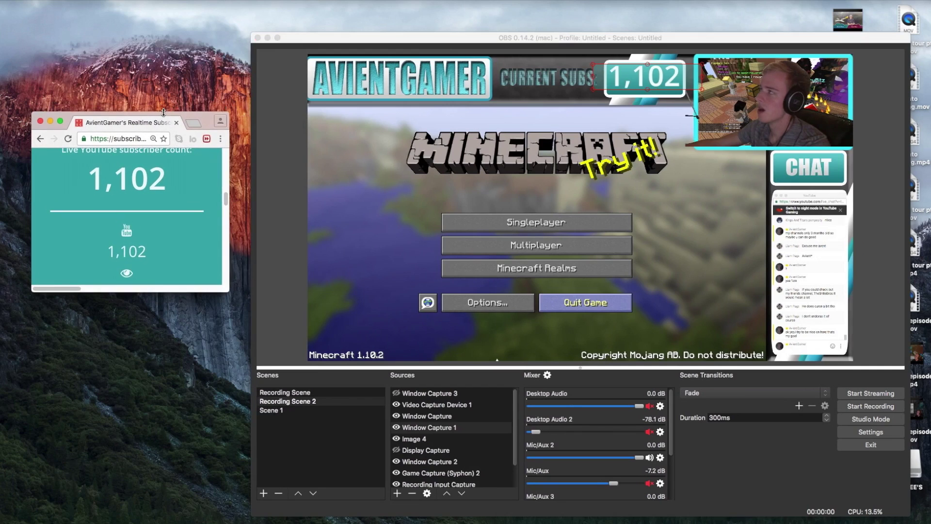
{"action": "left_click", "coordinate": [313, 402]}
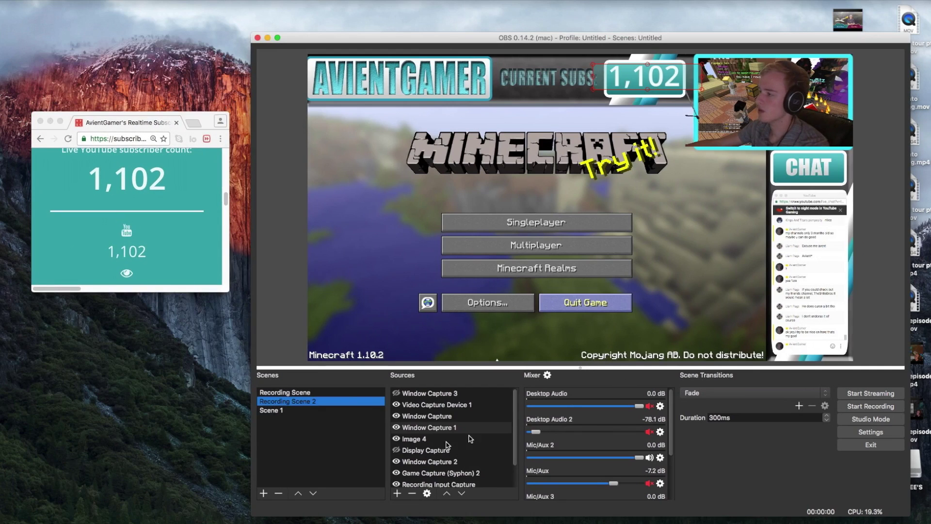
Step: Raise Window Capture 1's Color Key similarity to drop the teal background behind the 1,102 count
{"action": "left_click", "coordinate": [439, 427]}
{"action": "right_click", "coordinate": [439, 428]}
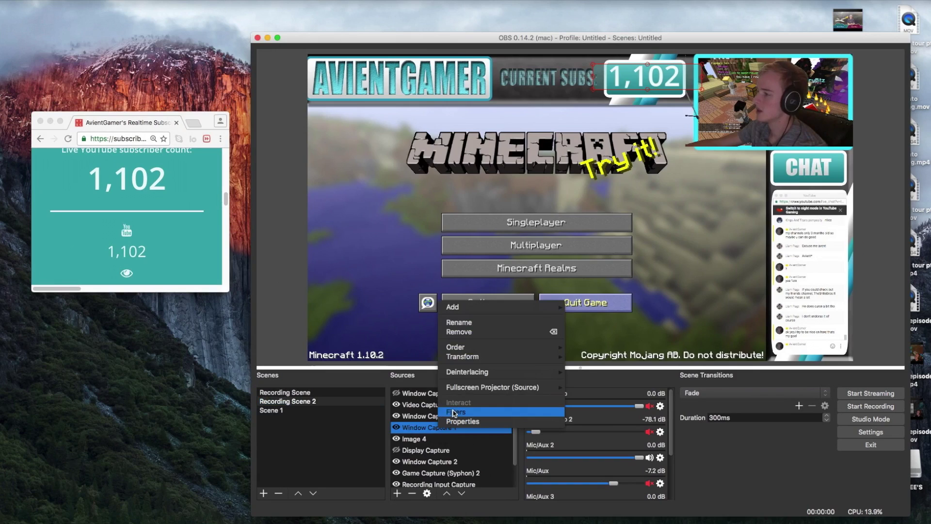
{"action": "left_click", "coordinate": [453, 416]}
{"action": "left_click", "coordinate": [413, 305]}
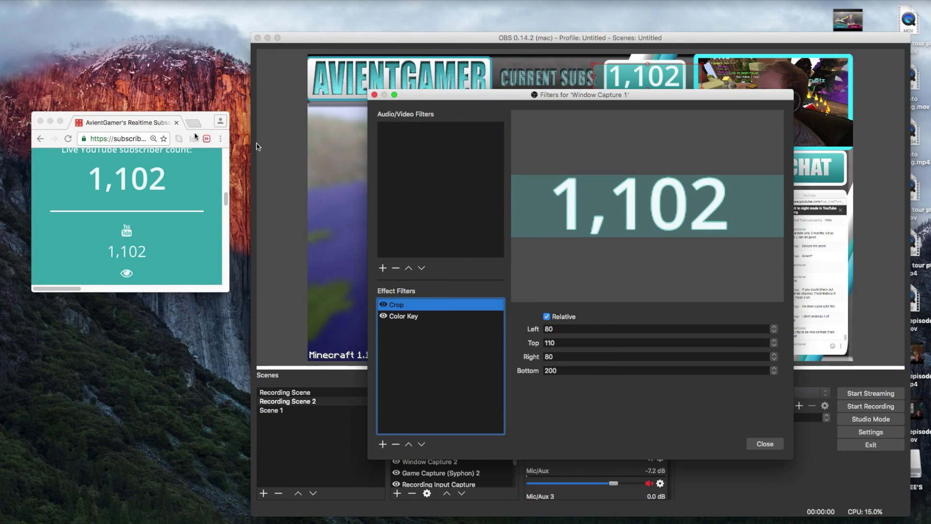
{"action": "left_click", "coordinate": [444, 323]}
{"action": "left_click_drag", "start_coordinate": [692, 337], "coordinate": [738, 332]}
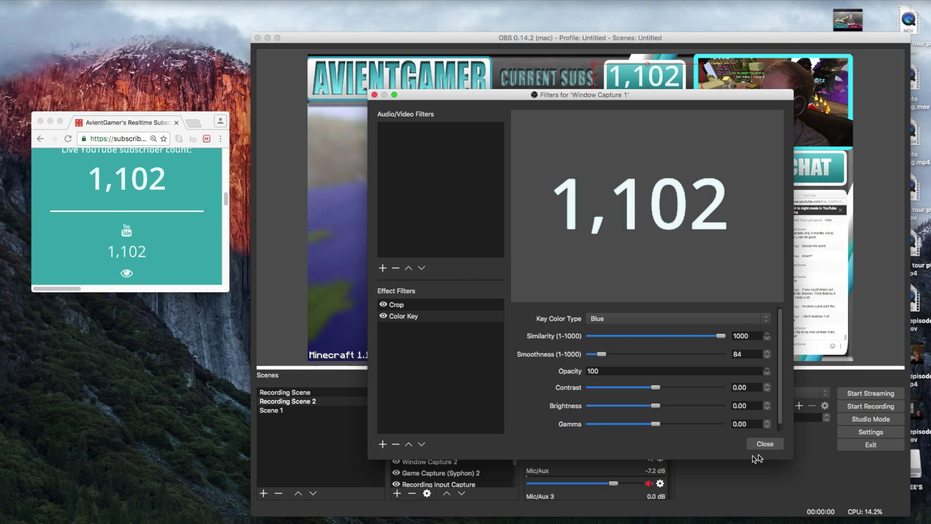
{"action": "left_click", "coordinate": [765, 444]}
{"action": "left_click", "coordinate": [104, 223]}
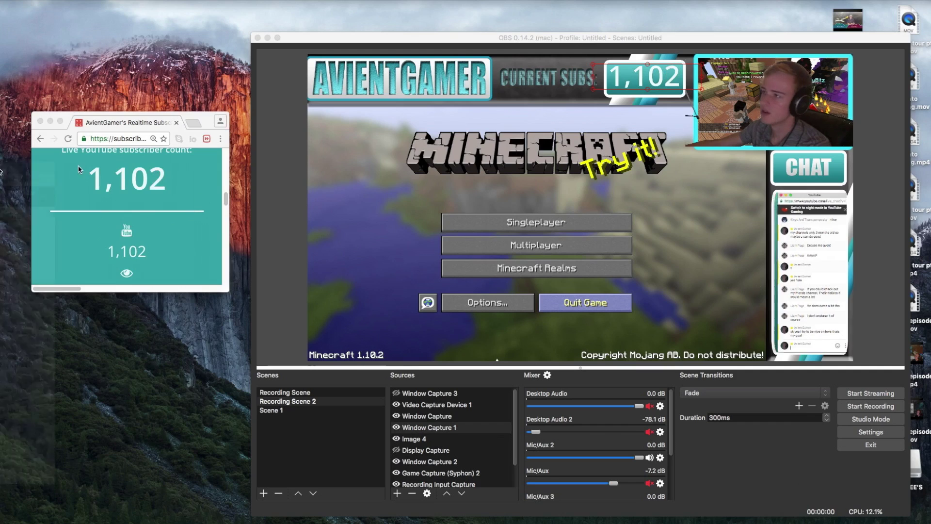
Step: Dismiss the night-mode banner in the YouTube live chat and send 'p' and 'potato' messages
{"action": "left_click", "coordinate": [25, 339]}
{"action": "left_click", "coordinate": [200, 202]}
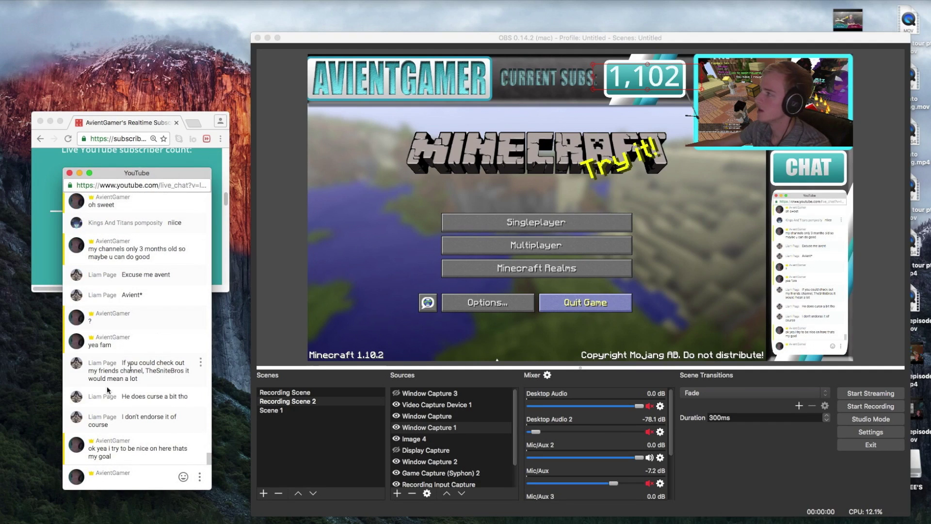
{"action": "type", "text": "potato"}
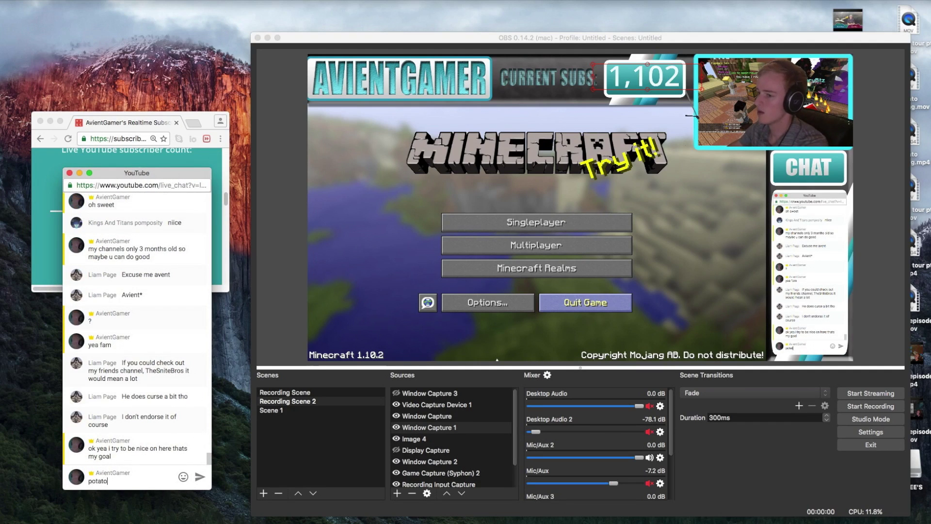
{"action": "key", "text": "Return"}
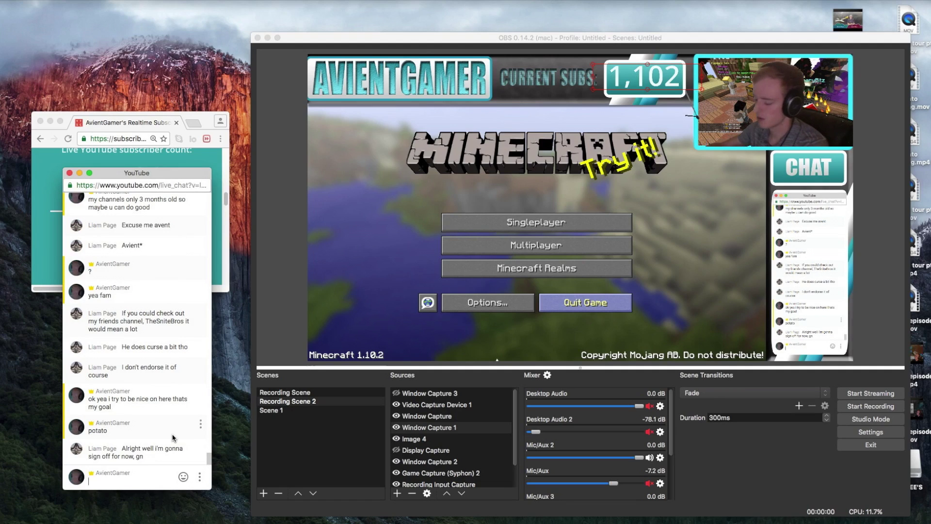
{"action": "type", "text": "potato"}
{"action": "key", "text": "Return"}
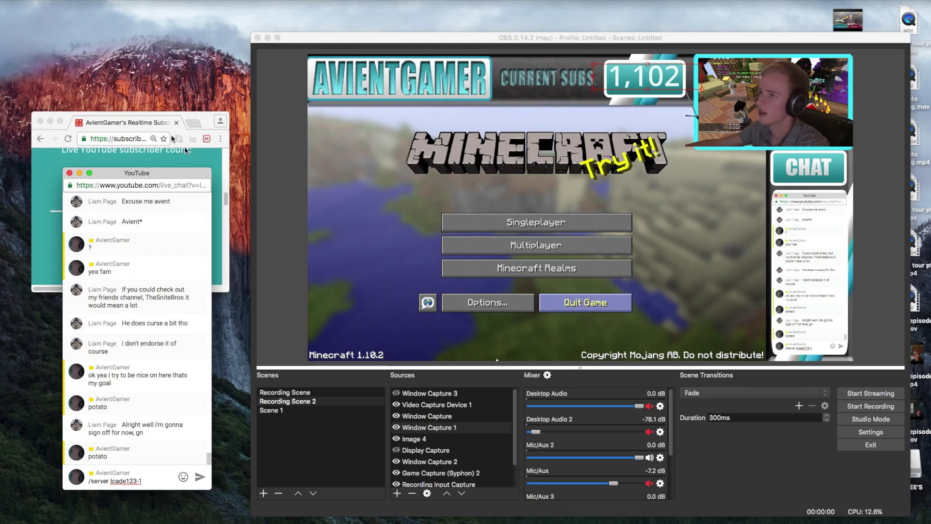
Step: Move the chat window to the left edge, hide it, and select the webcam inset in the preview
{"action": "left_click_drag", "start_coordinate": [159, 172], "coordinate": [151, 179]}
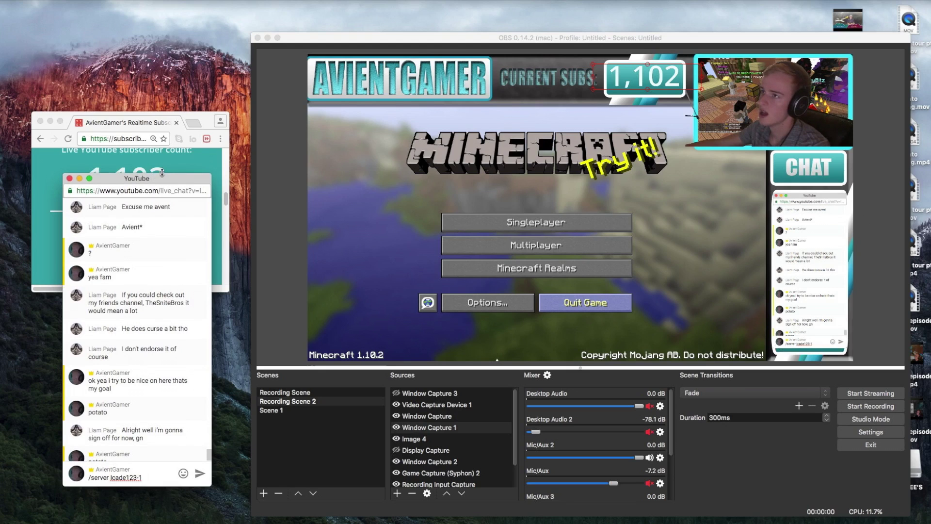
{"action": "left_click_drag", "start_coordinate": [160, 176], "coordinate": [36, 220]}
{"action": "key", "text": "super+w"}
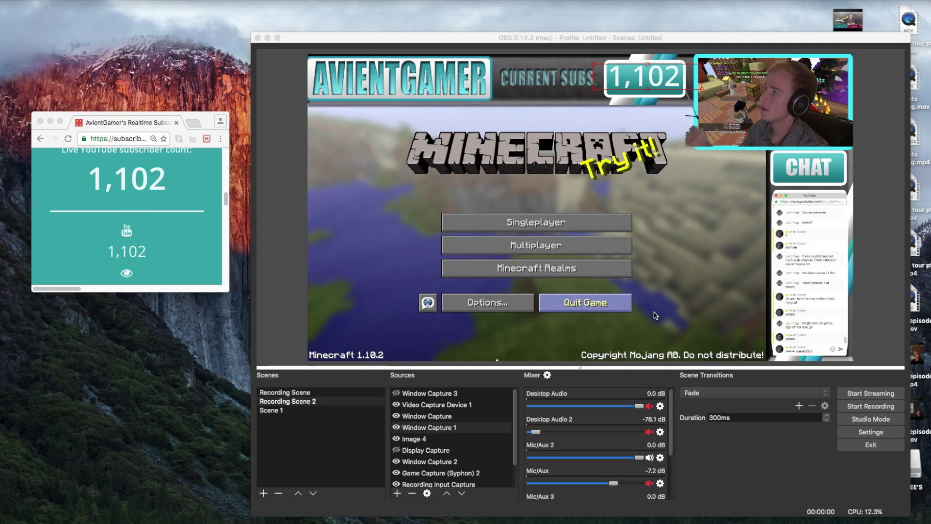
{"action": "left_click", "coordinate": [794, 127]}
{"action": "mouse_move", "coordinate": [685, 147]}
{"action": "left_mouse_down"}
{"action": "mouse_move", "coordinate": [709, 139]}
{"action": "mouse_move", "coordinate": [698, 141]}
{"action": "left_mouse_up"}
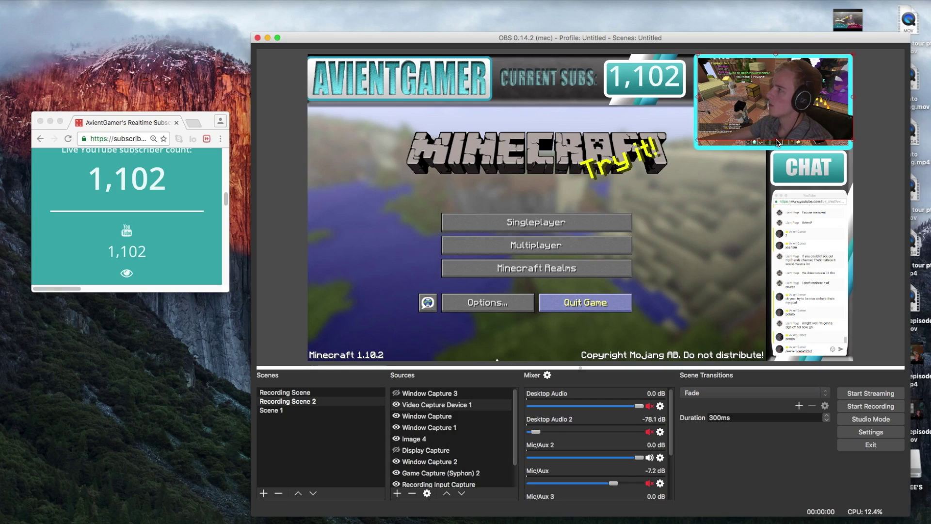
{"action": "left_click_drag", "start_coordinate": [777, 143], "coordinate": [777, 147]}
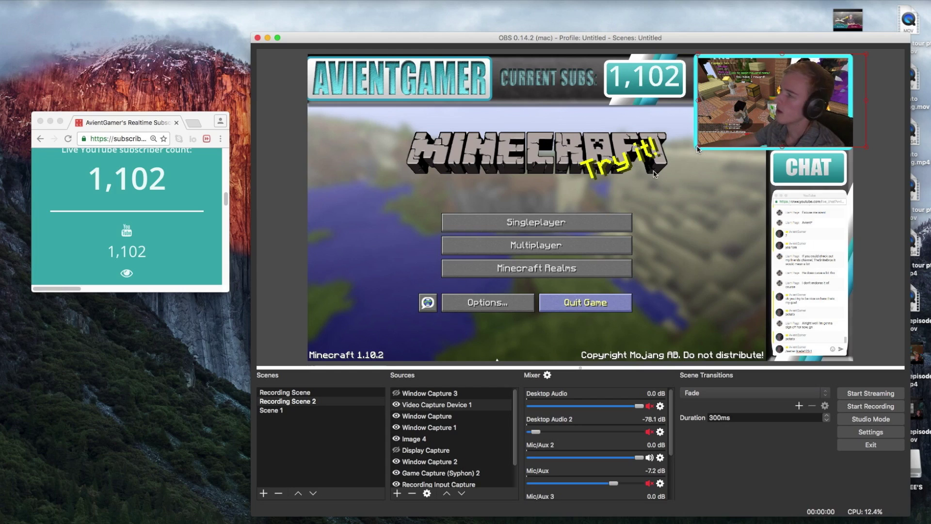
{"action": "left_click_drag", "start_coordinate": [699, 149], "coordinate": [24, 514]}
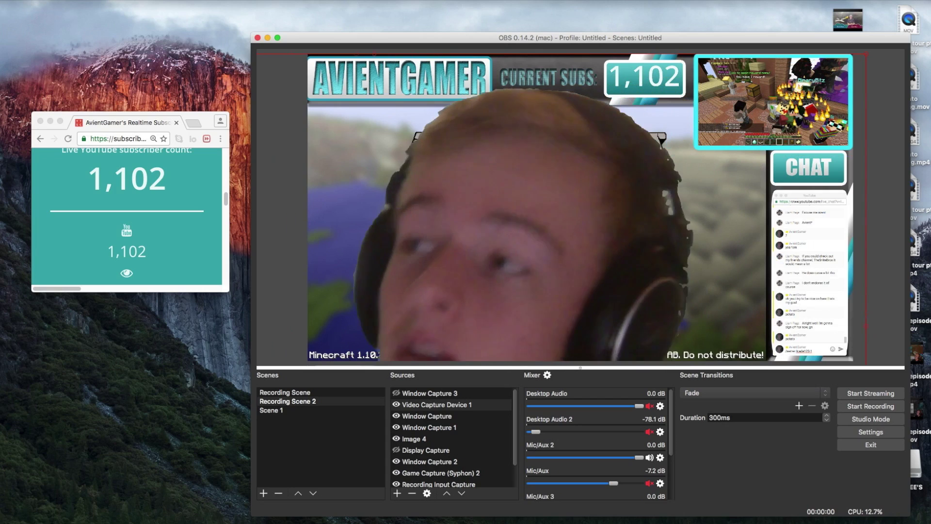
{"action": "left_click_drag", "start_coordinate": [24, 514], "coordinate": [700, 148]}
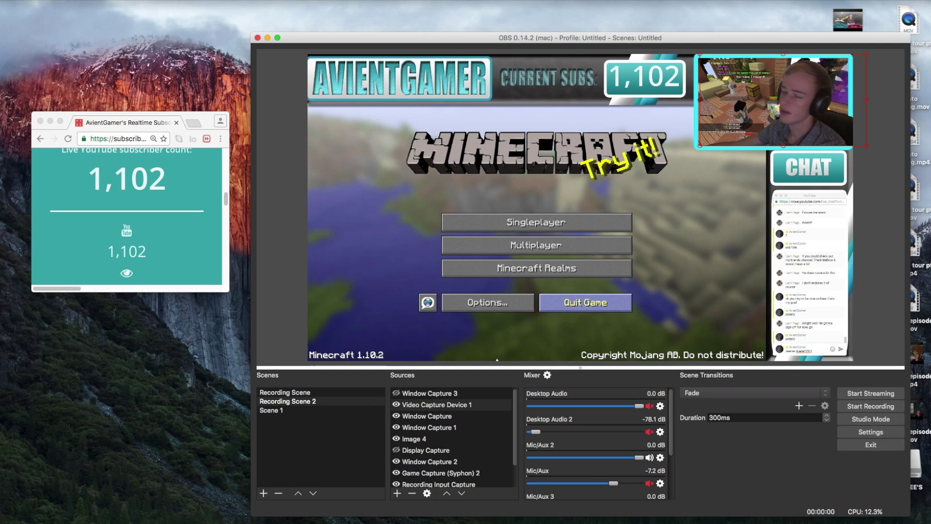
{"action": "key", "text": "super+Tab"}
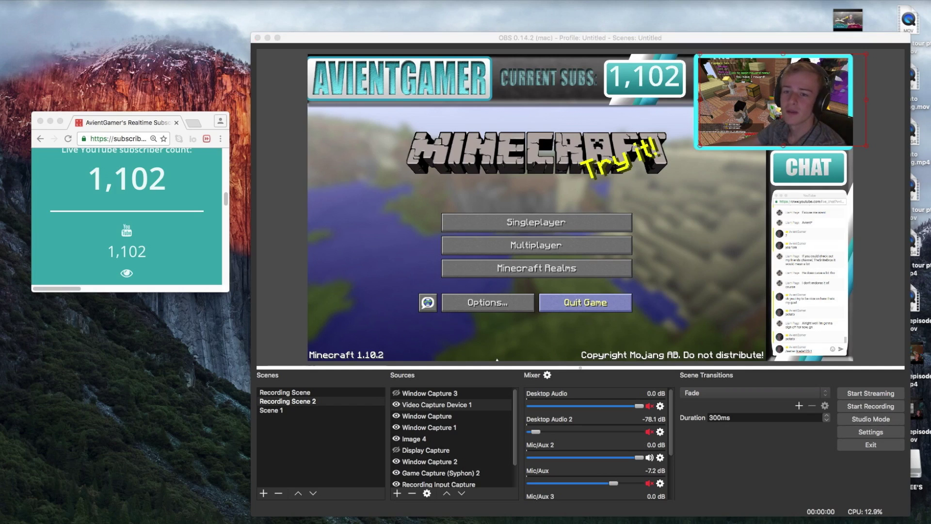